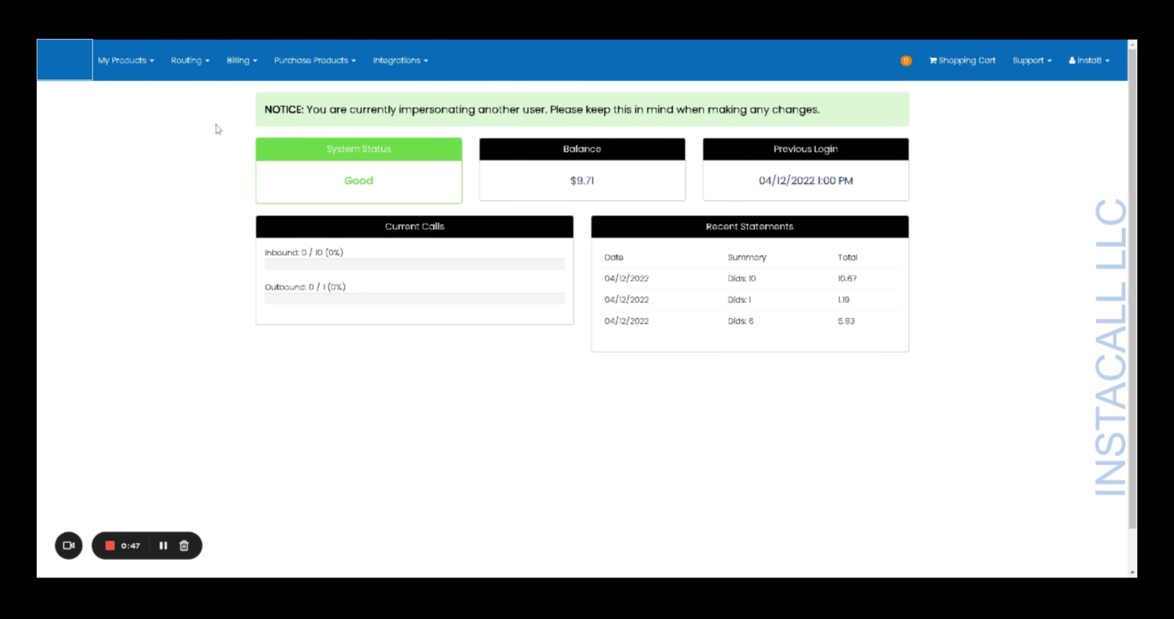
# - Open the Purchase Products menu to see the number types available to buy
pyautogui.click(354, 68)
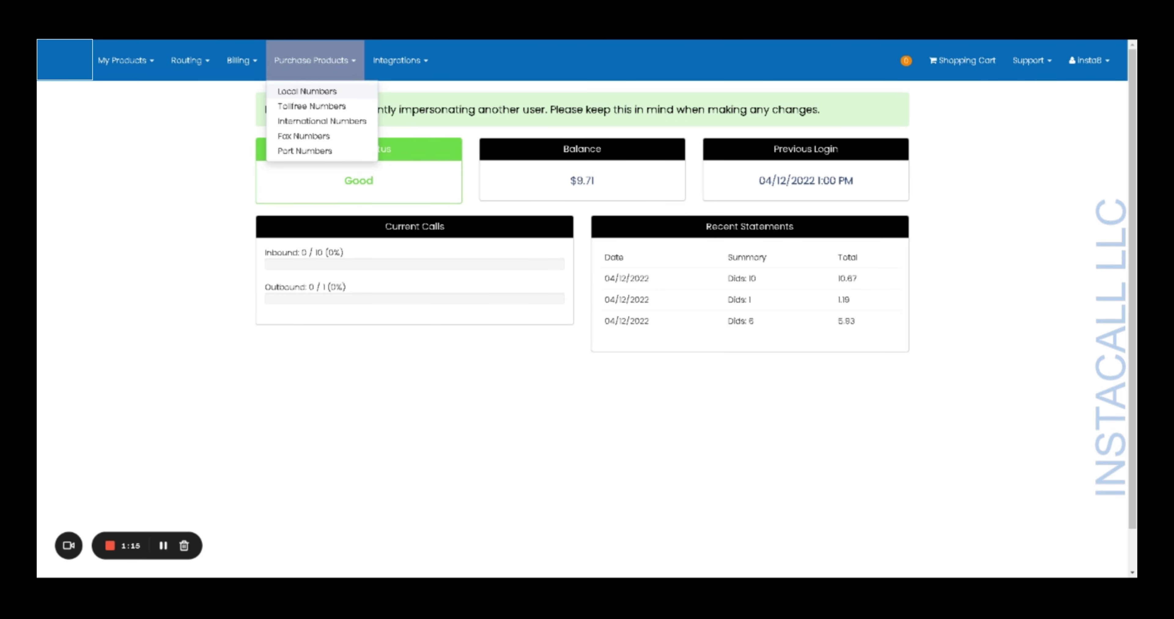
# - Go to the Local Numbers purchase page and pick Florida as the search state
pyautogui.click(322, 92)
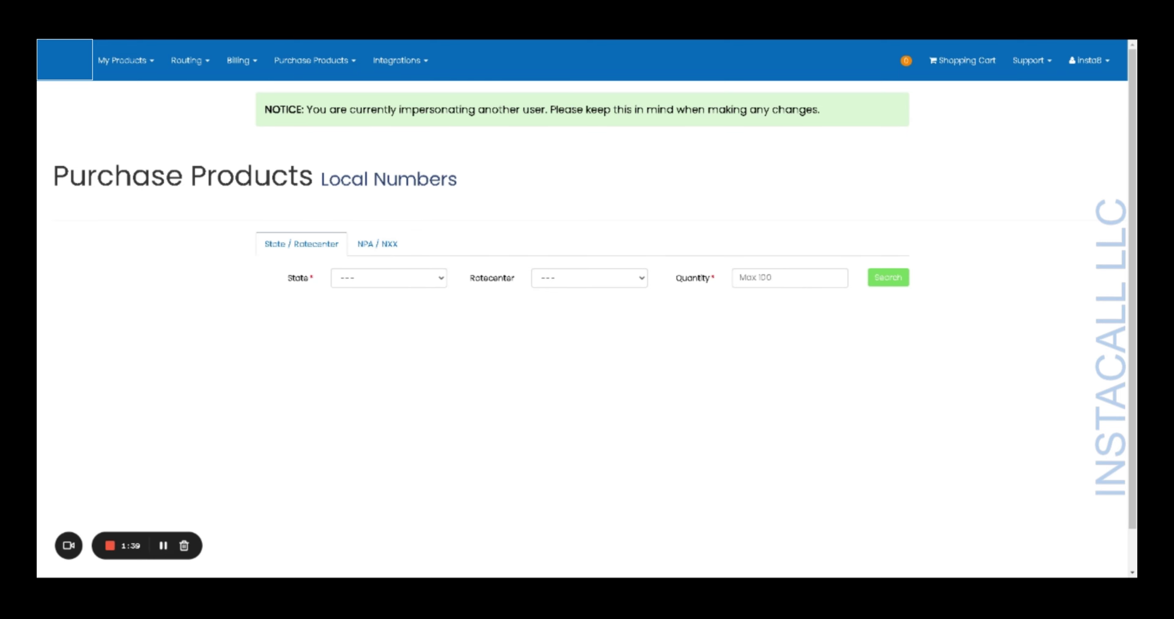
pyautogui.click(433, 284)
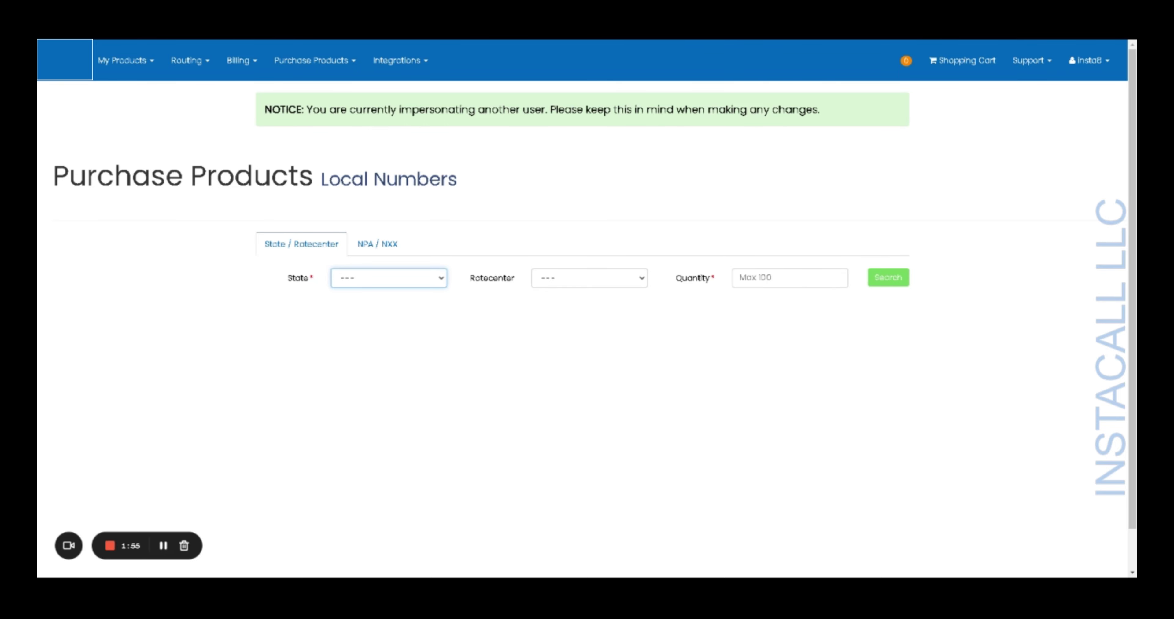
pyautogui.press('Return')
pyautogui.click(878, 281)
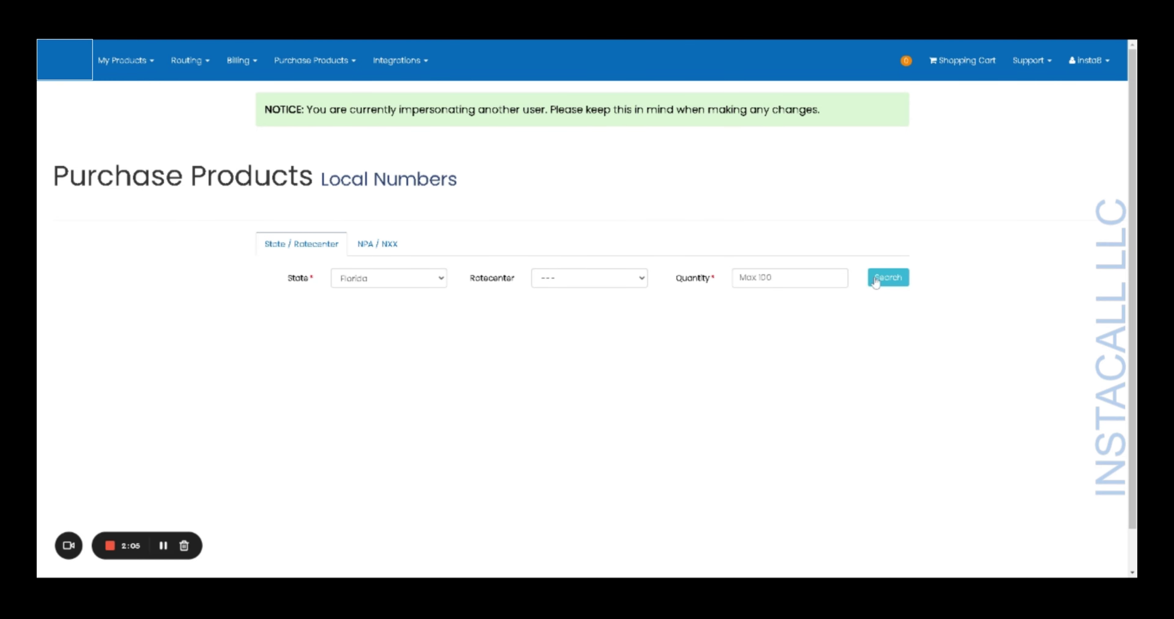
pyautogui.click(876, 282)
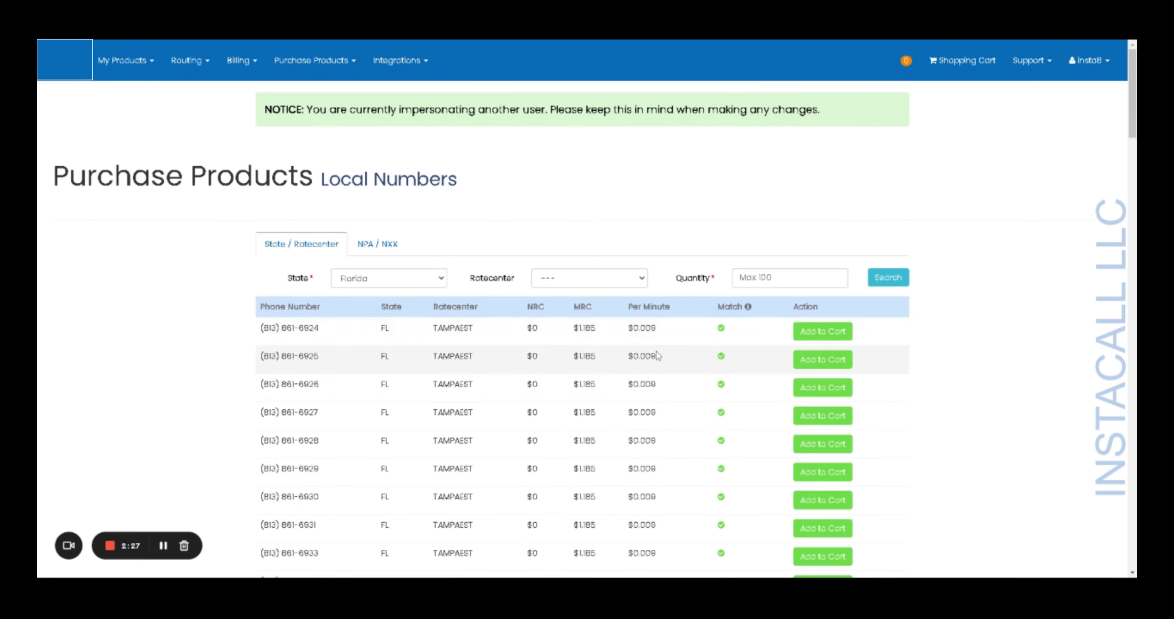
pyautogui.click(849, 336)
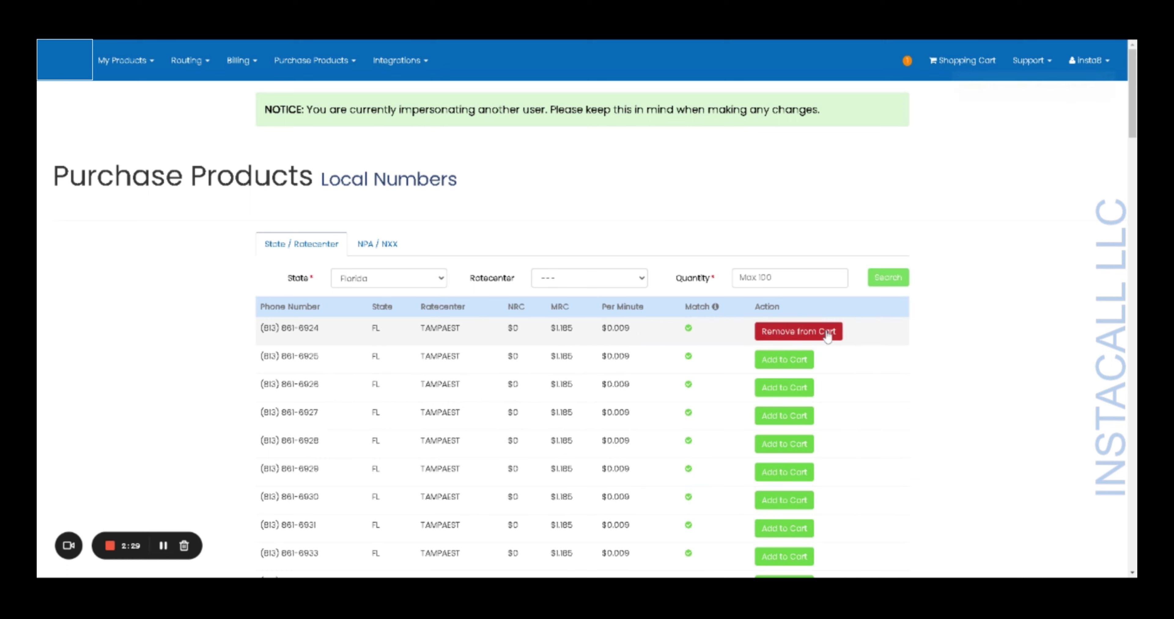
pyautogui.click(793, 360)
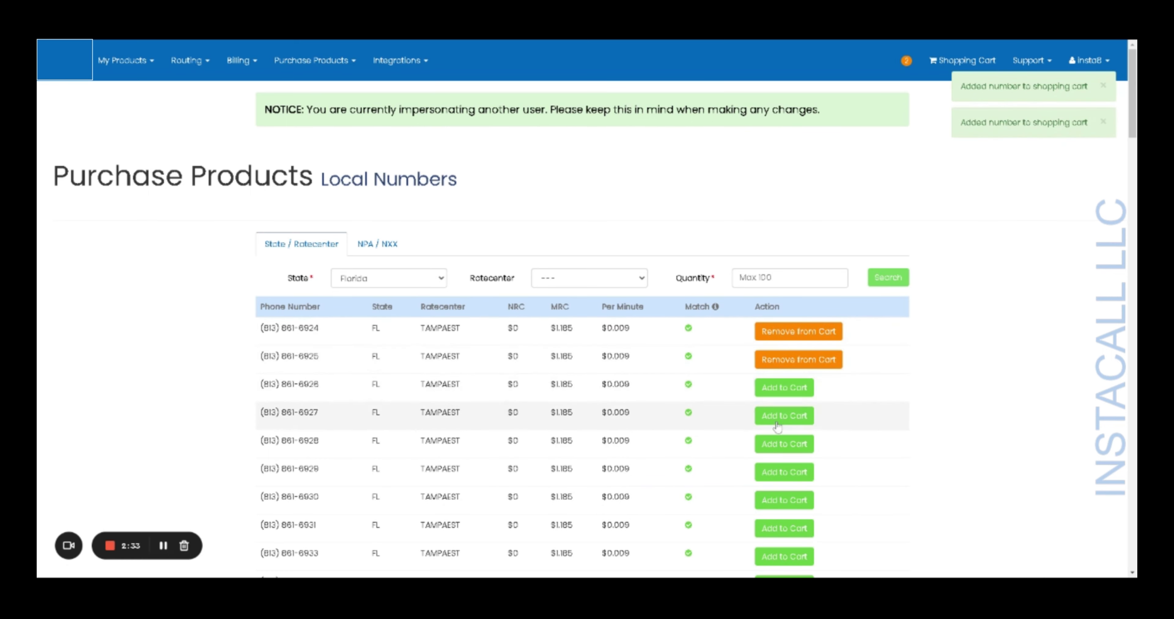
pyautogui.click(783, 392)
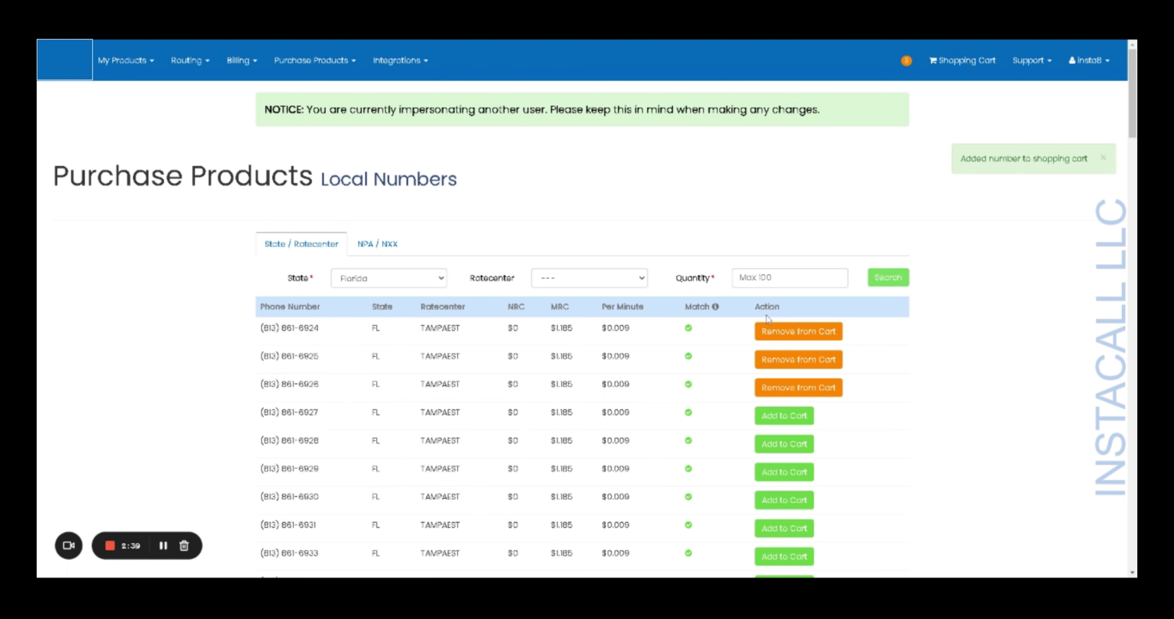
# - Search local numbers by NPA / NXX using area code 205
pyautogui.click(372, 255)
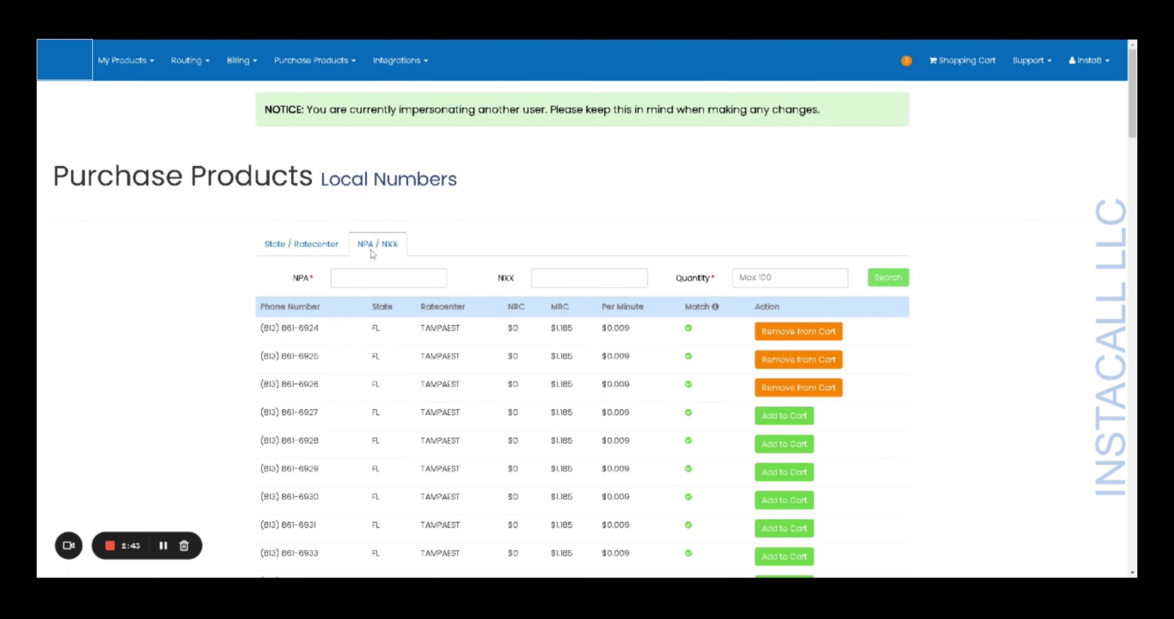
pyautogui.click(339, 278)
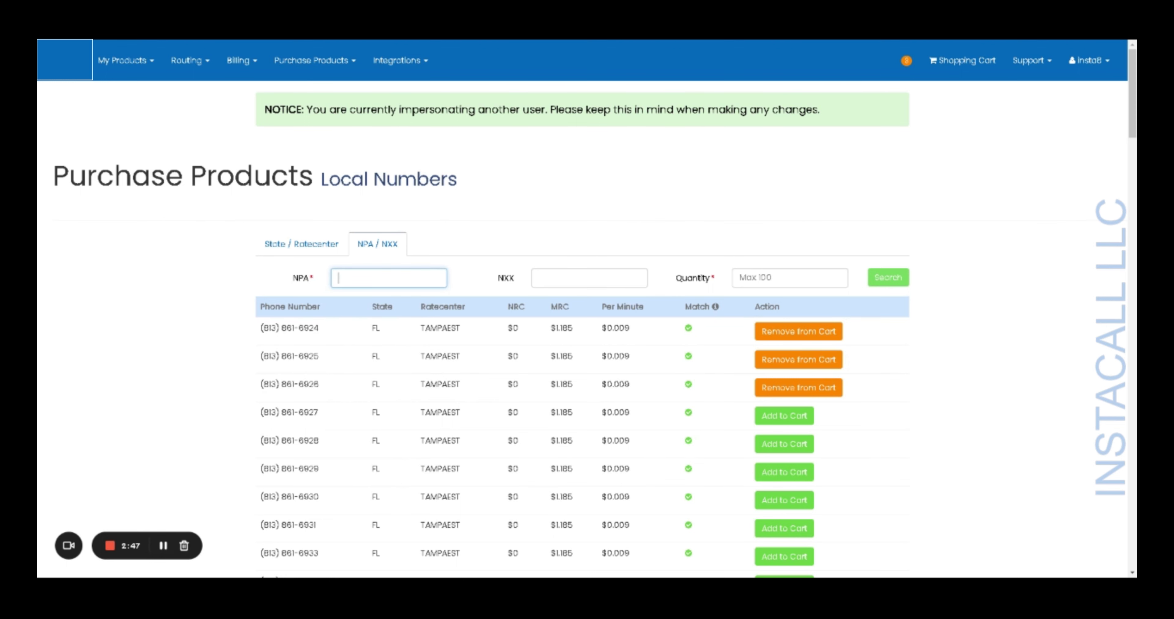
pyautogui.write('205')
pyautogui.click(885, 283)
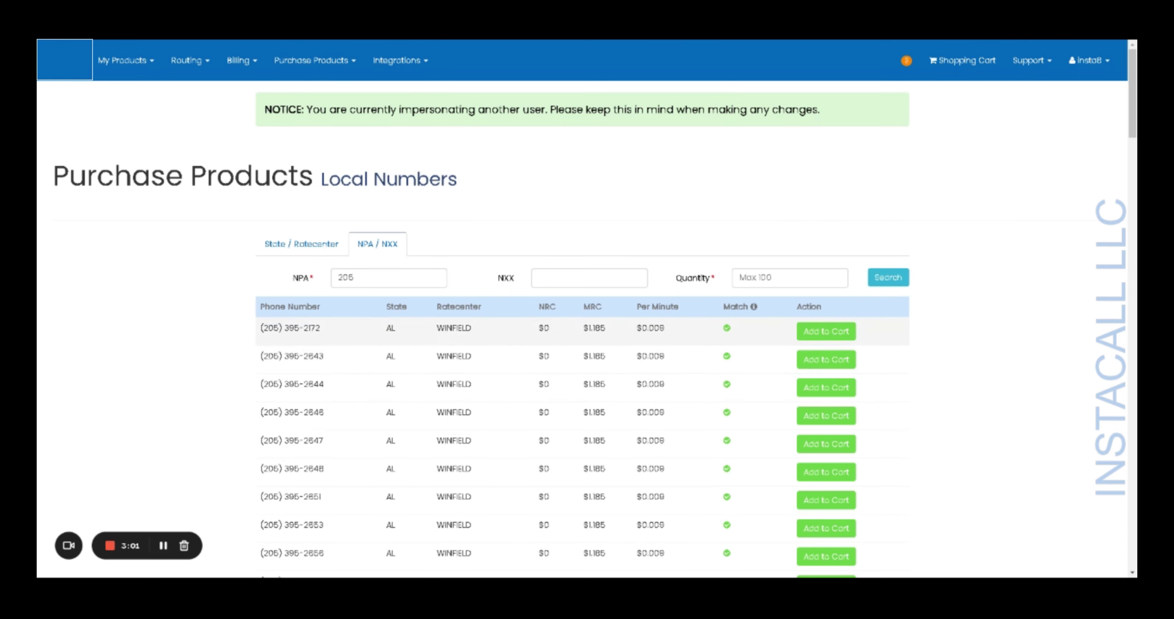
pyautogui.scroll(-1, 439, 333)
pyautogui.scroll(-3, 502, 337)
pyautogui.scroll(2, 481, 335)
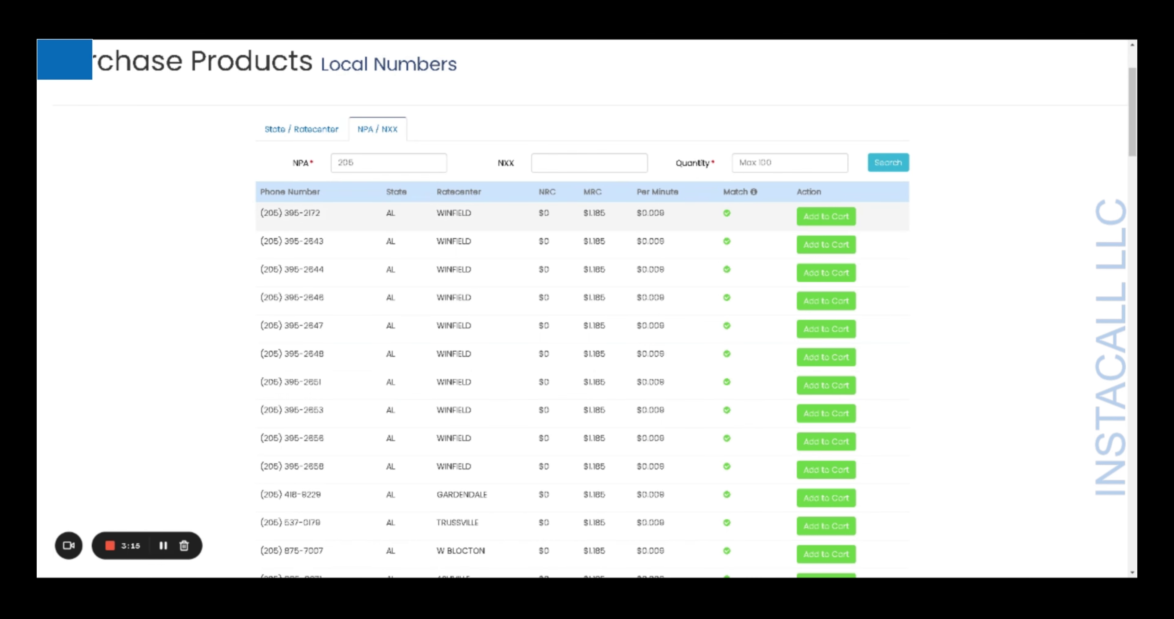
pyautogui.click(817, 226)
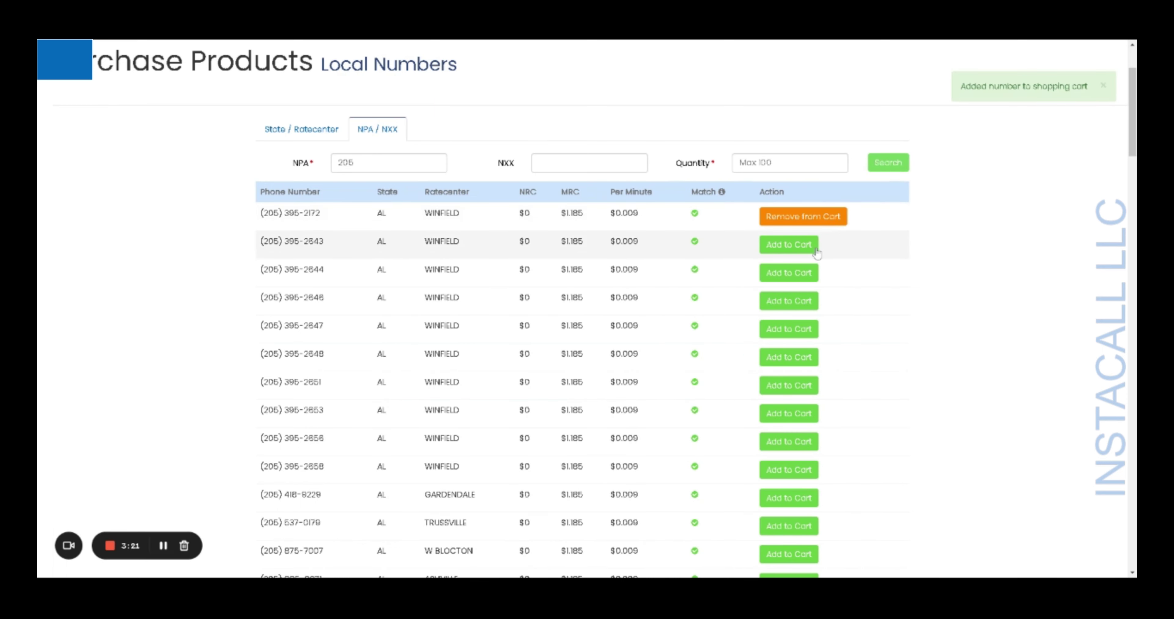
pyautogui.click(800, 246)
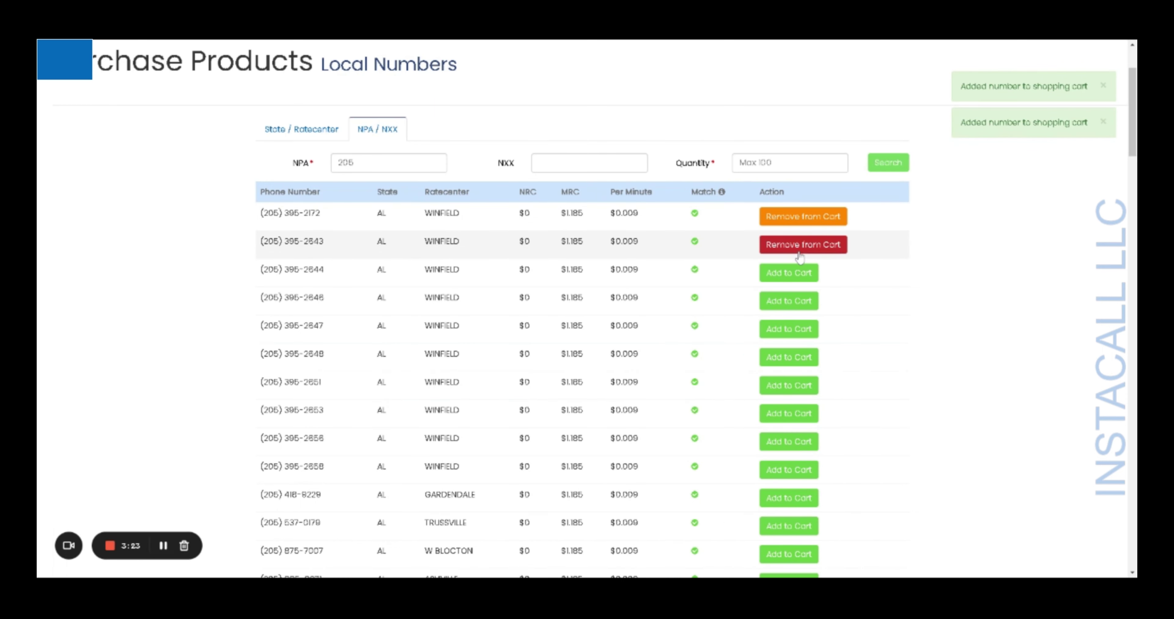
pyautogui.scroll(3, 807, 289)
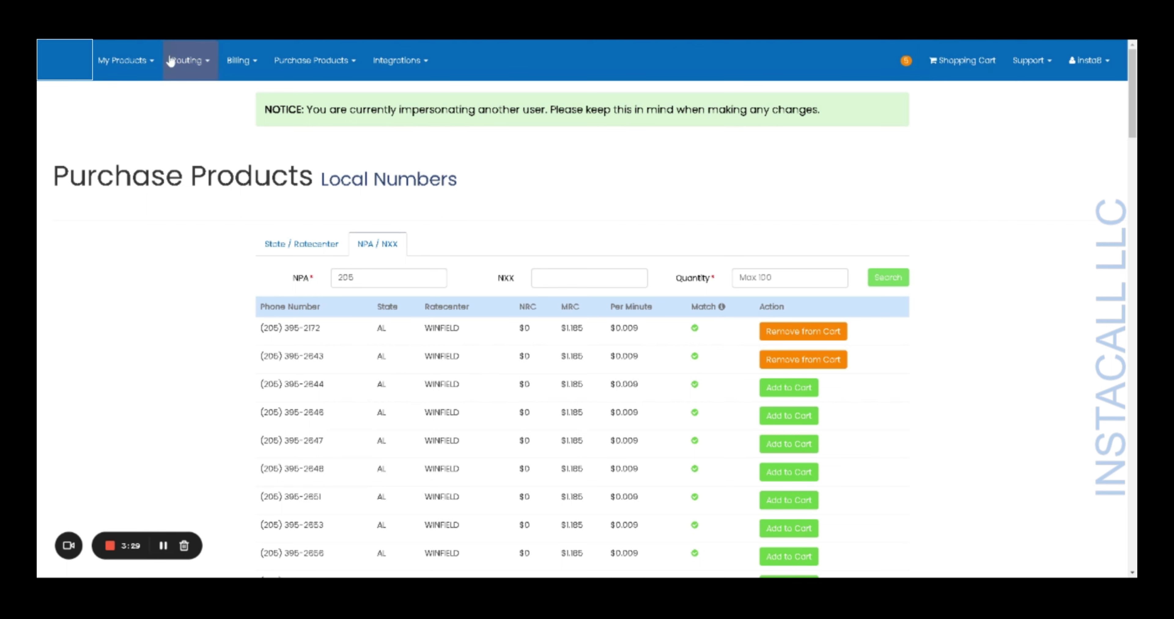
pyautogui.click(321, 73)
pyautogui.click(315, 106)
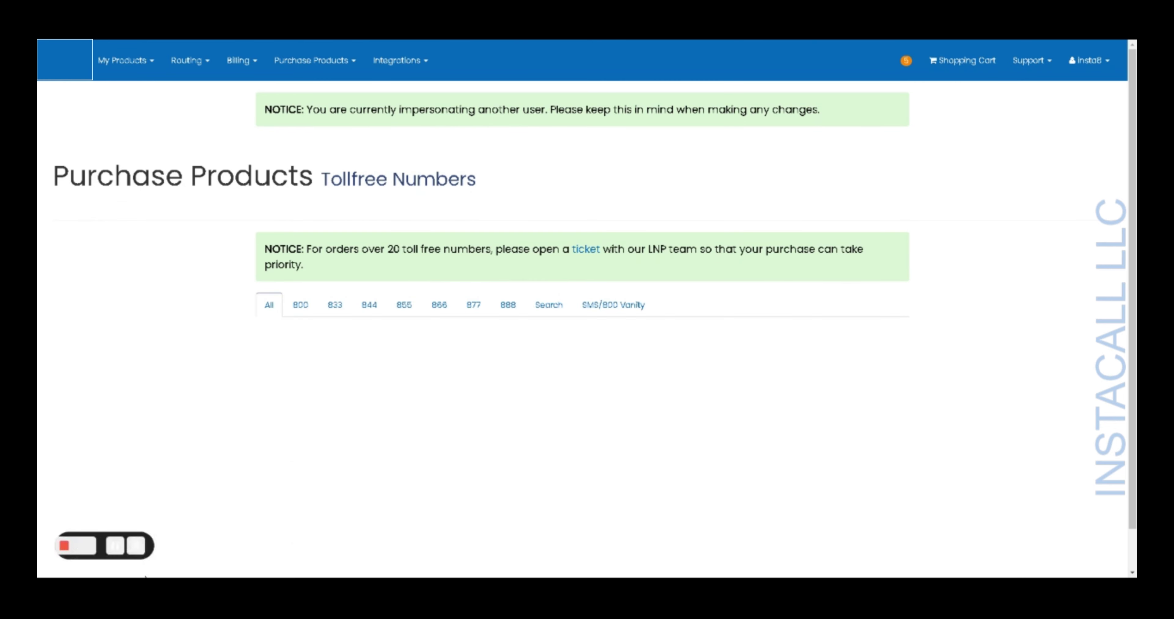
pyautogui.scroll(-1, 159, 550)
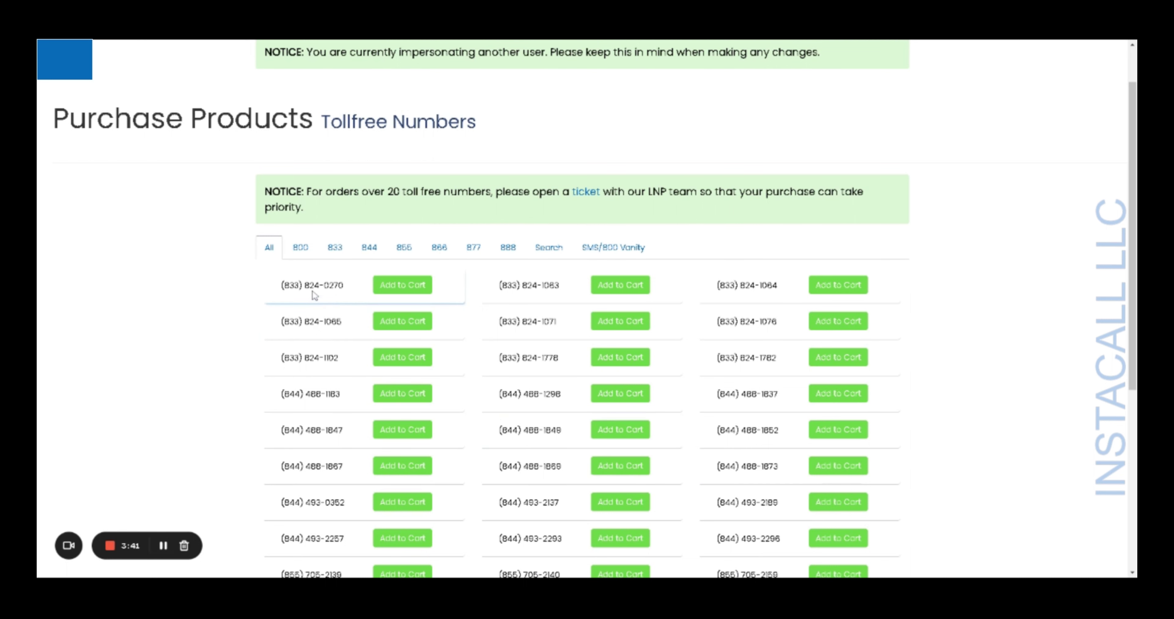
pyautogui.click(299, 249)
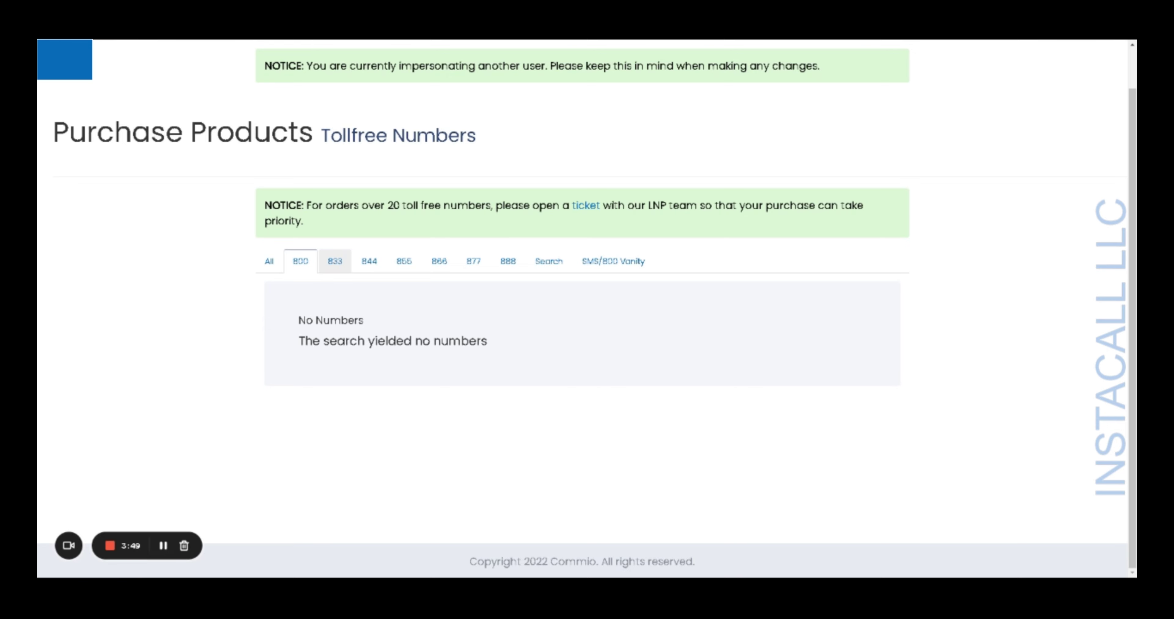
pyautogui.click(336, 269)
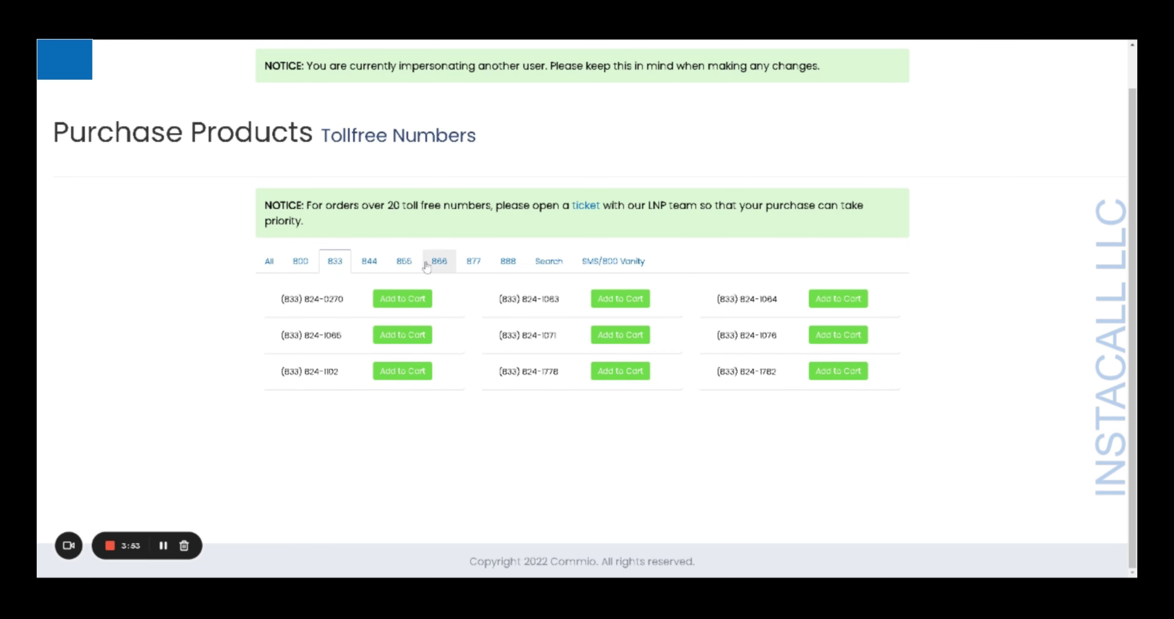
pyautogui.click(508, 268)
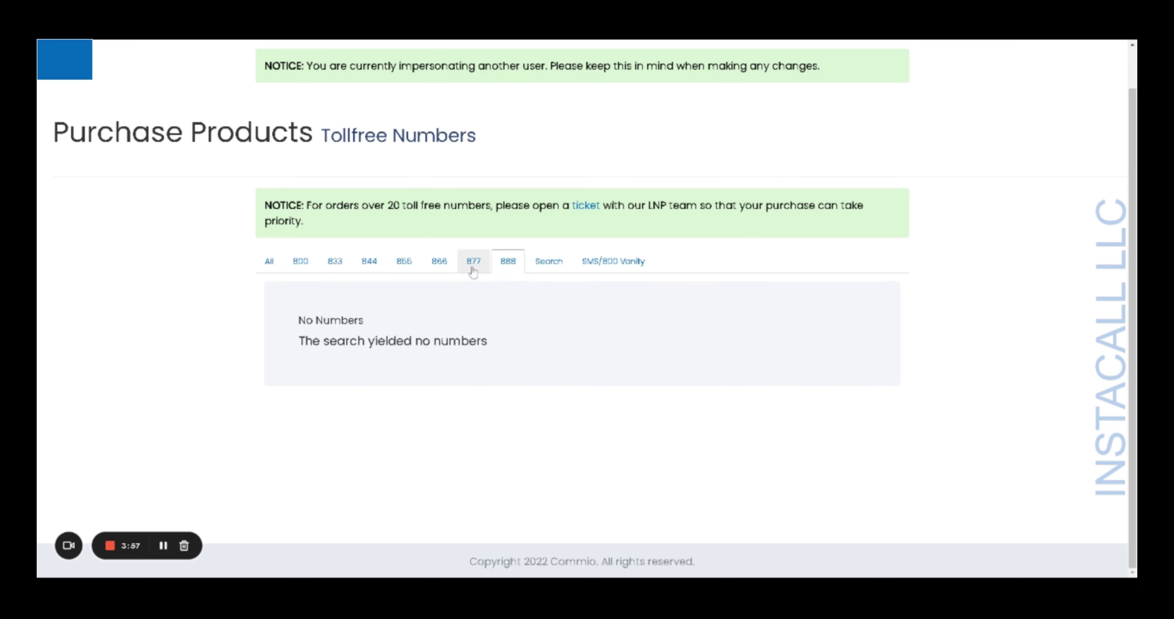
pyautogui.click(446, 268)
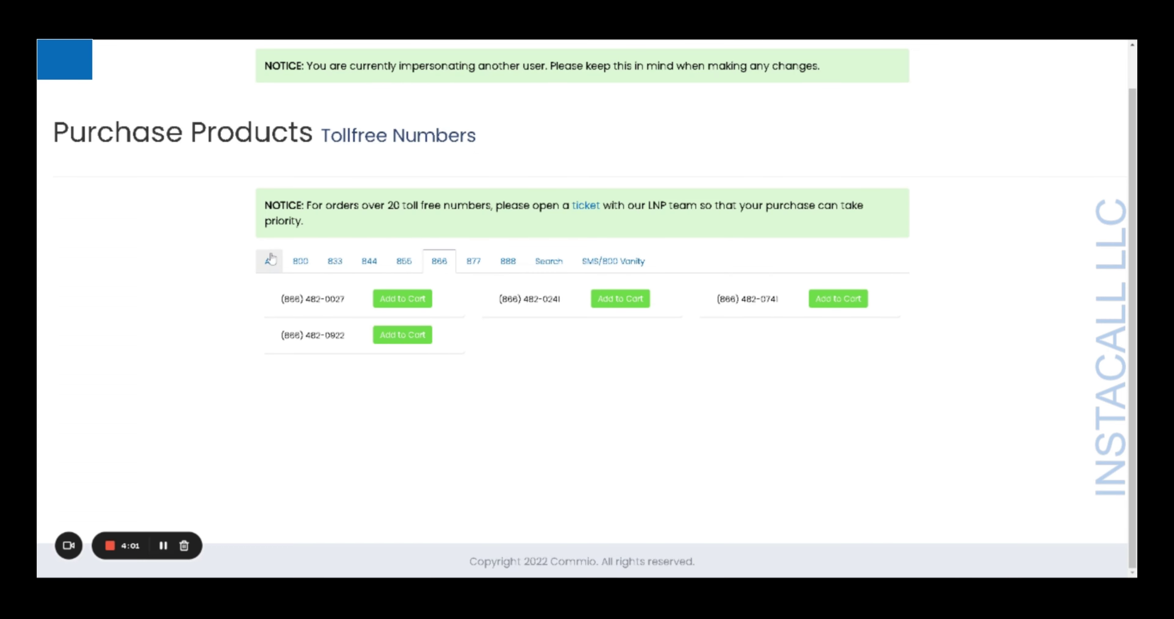
pyautogui.click(272, 268)
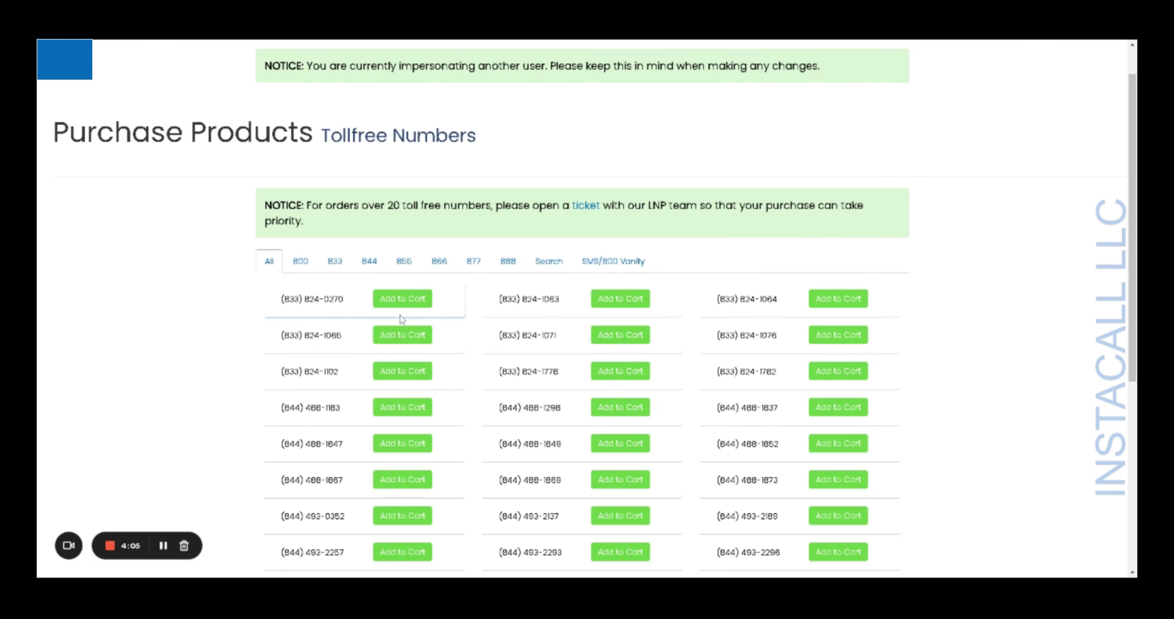
pyautogui.click(401, 305)
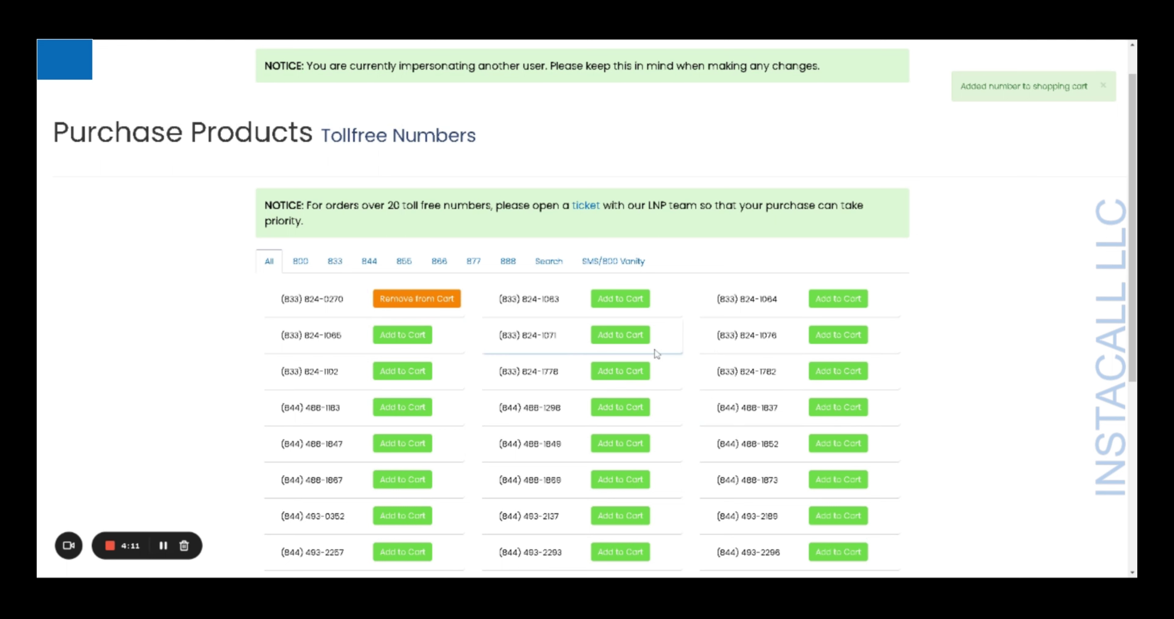
pyautogui.scroll(1, 657, 354)
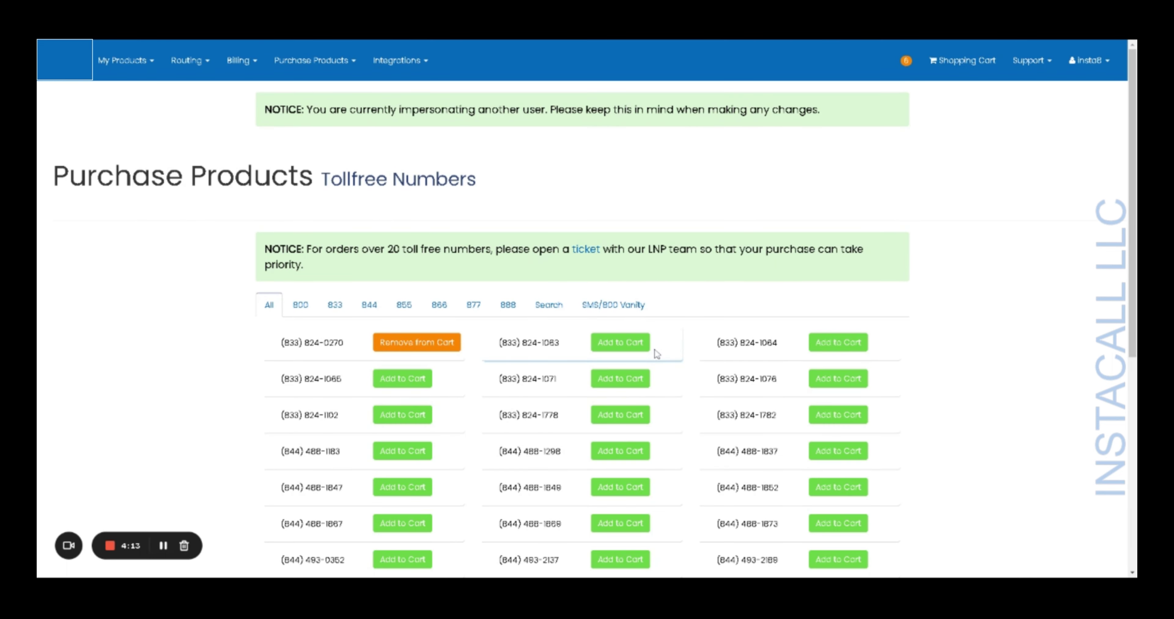
pyautogui.click(949, 71)
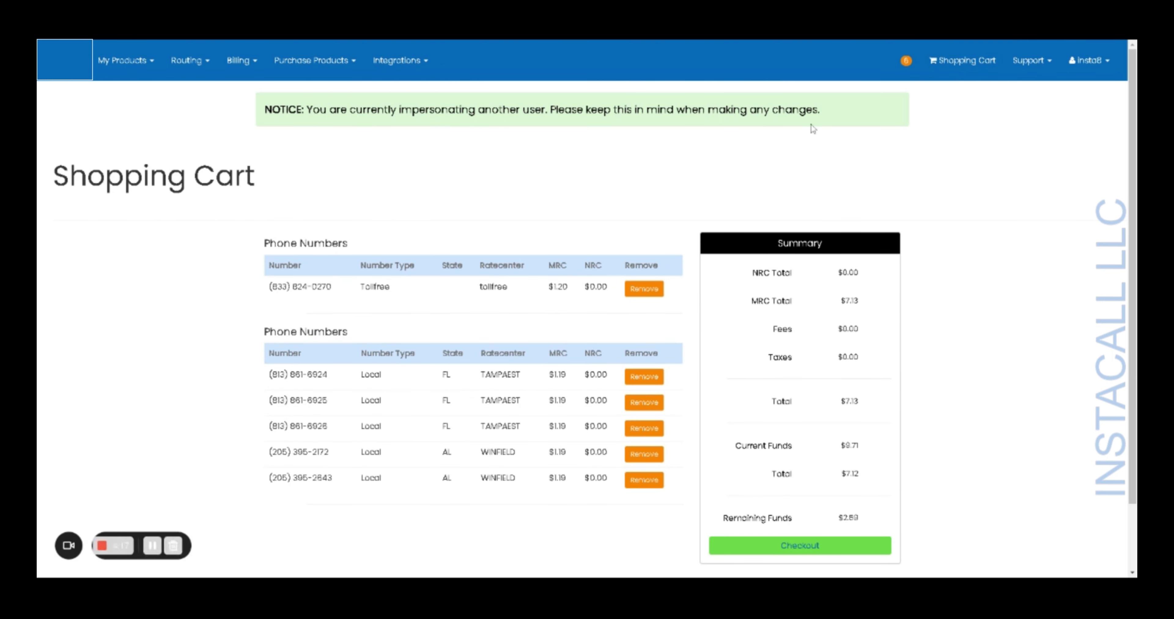
pyautogui.scroll(-2, 673, 142)
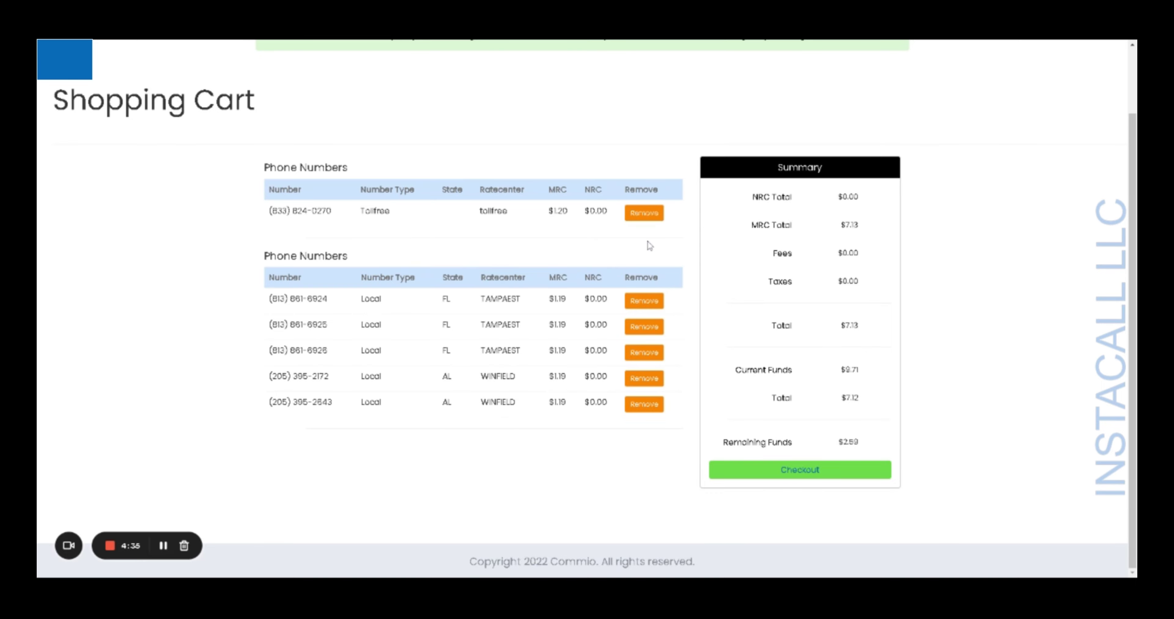
pyautogui.click(644, 213)
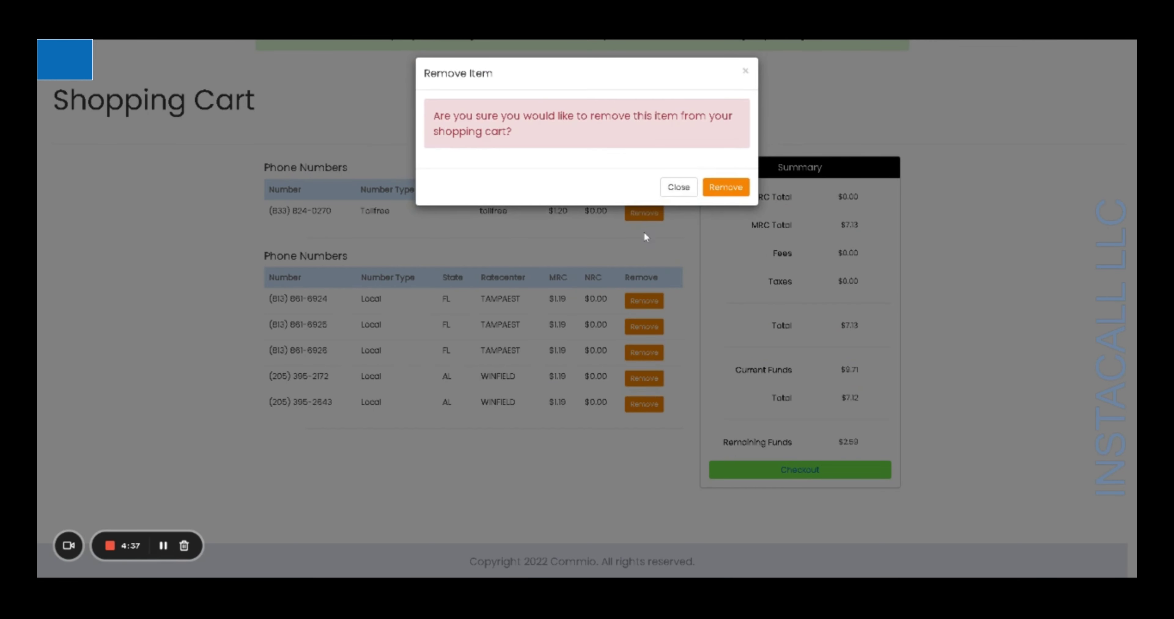
pyautogui.click(721, 188)
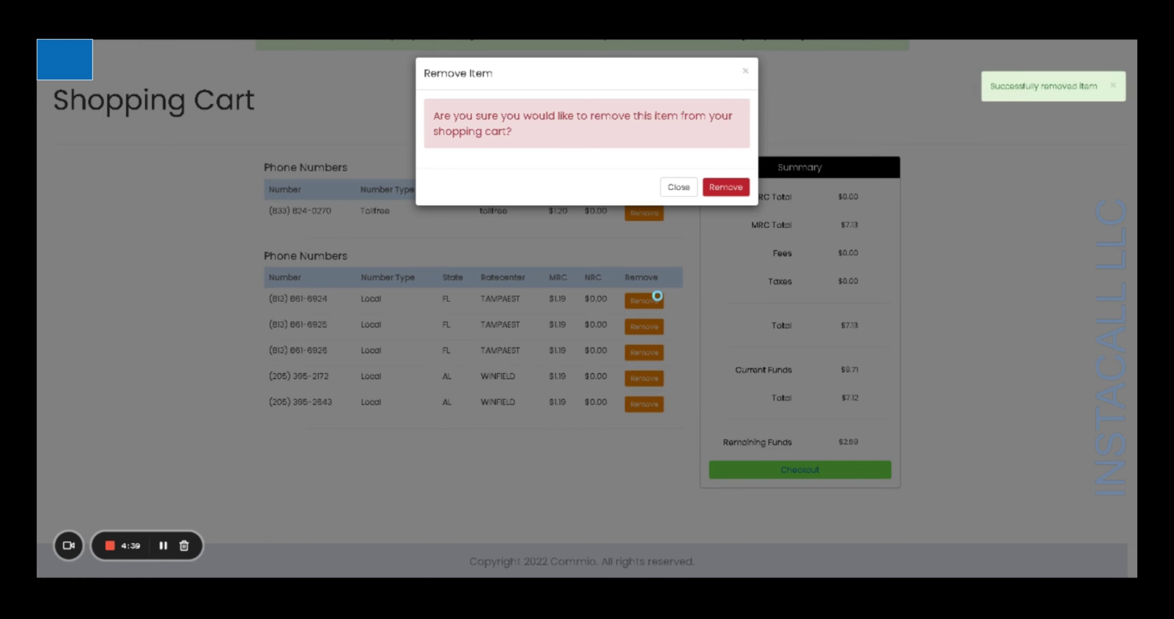
pyautogui.click(679, 187)
pyautogui.scroll(2, 638, 246)
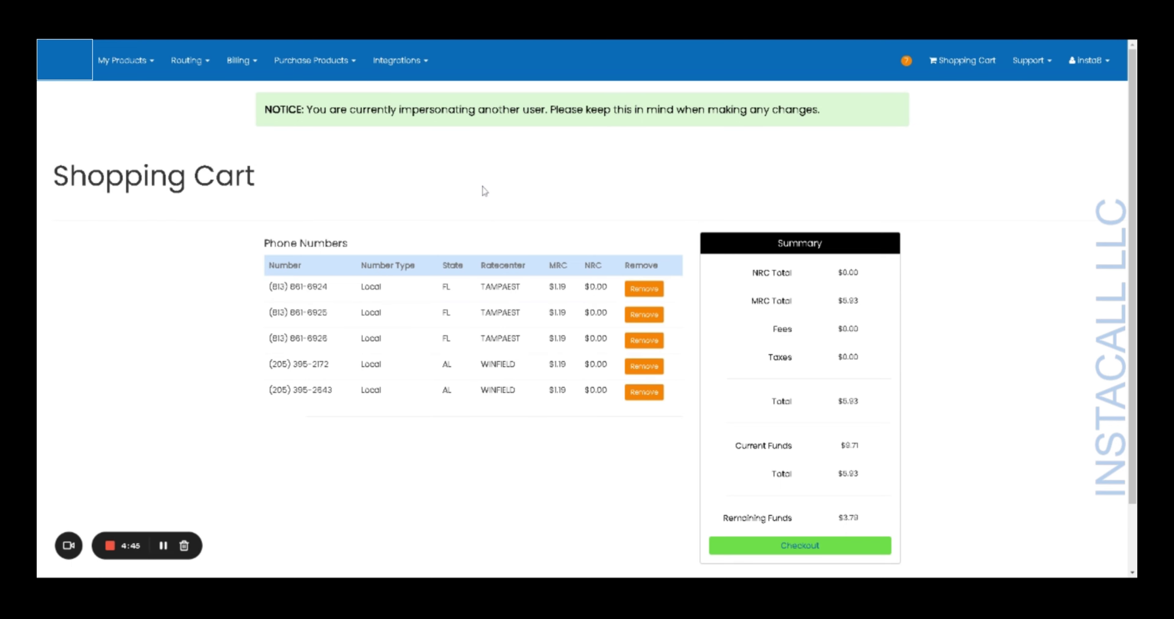
pyautogui.click(136, 60)
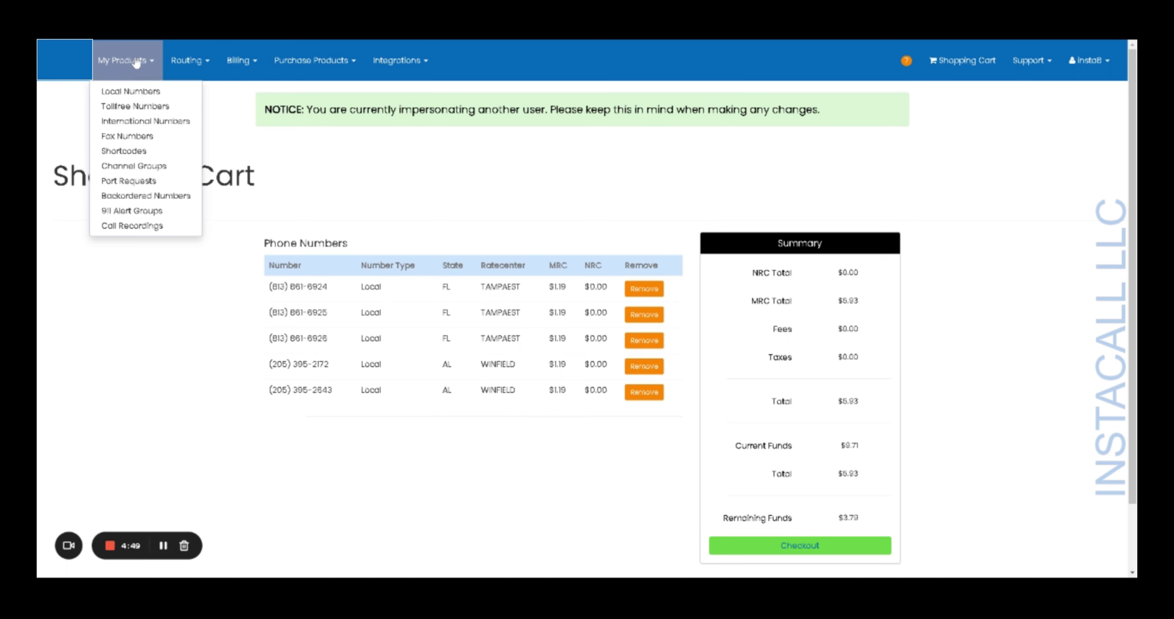
pyautogui.click(141, 91)
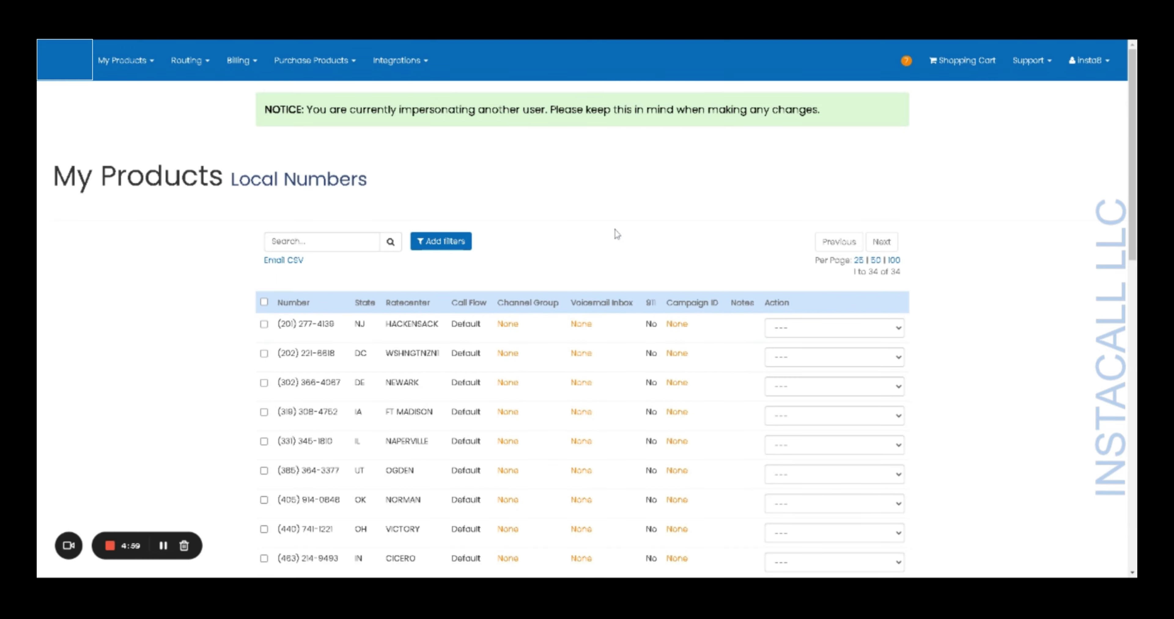
pyautogui.scroll(-10, 616, 234)
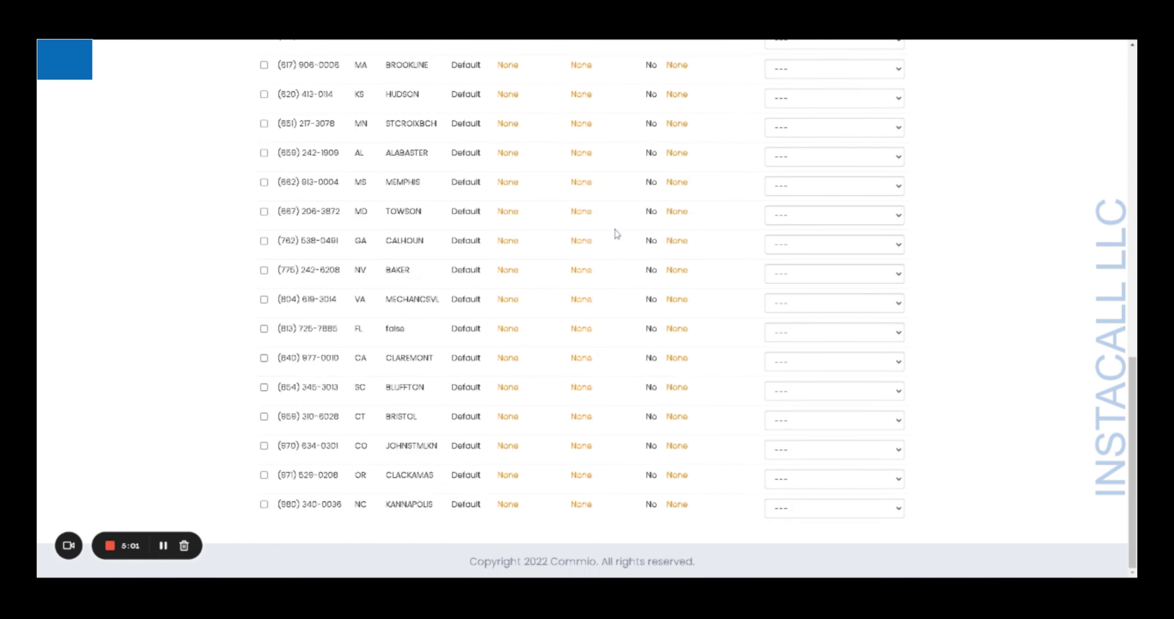
pyautogui.scroll(10, 616, 235)
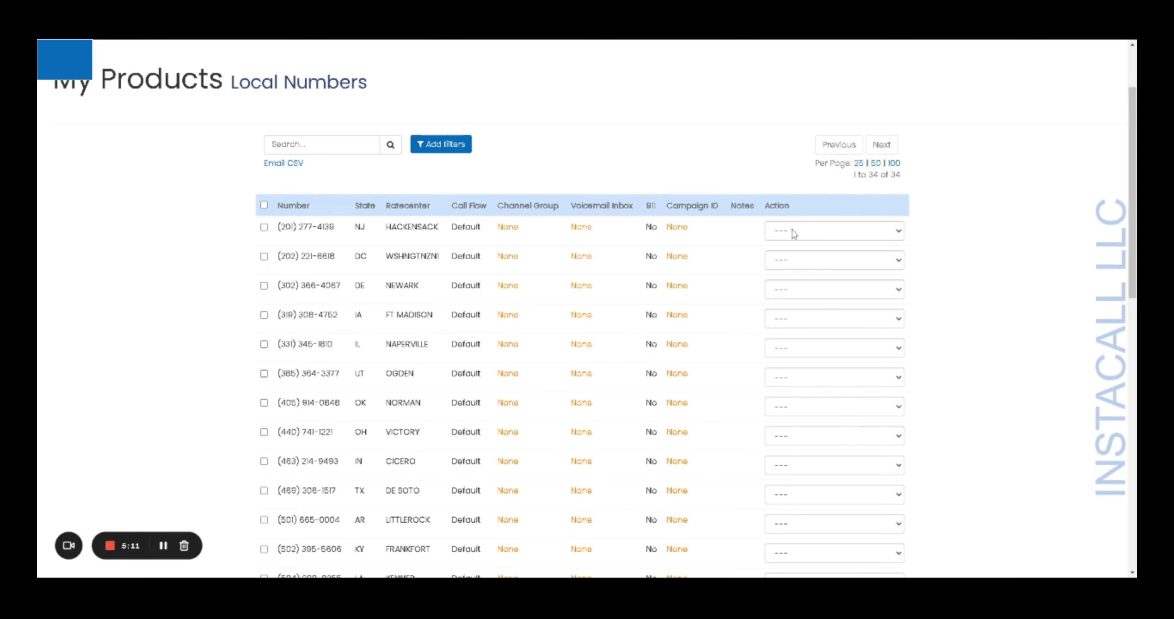
pyautogui.click(900, 231)
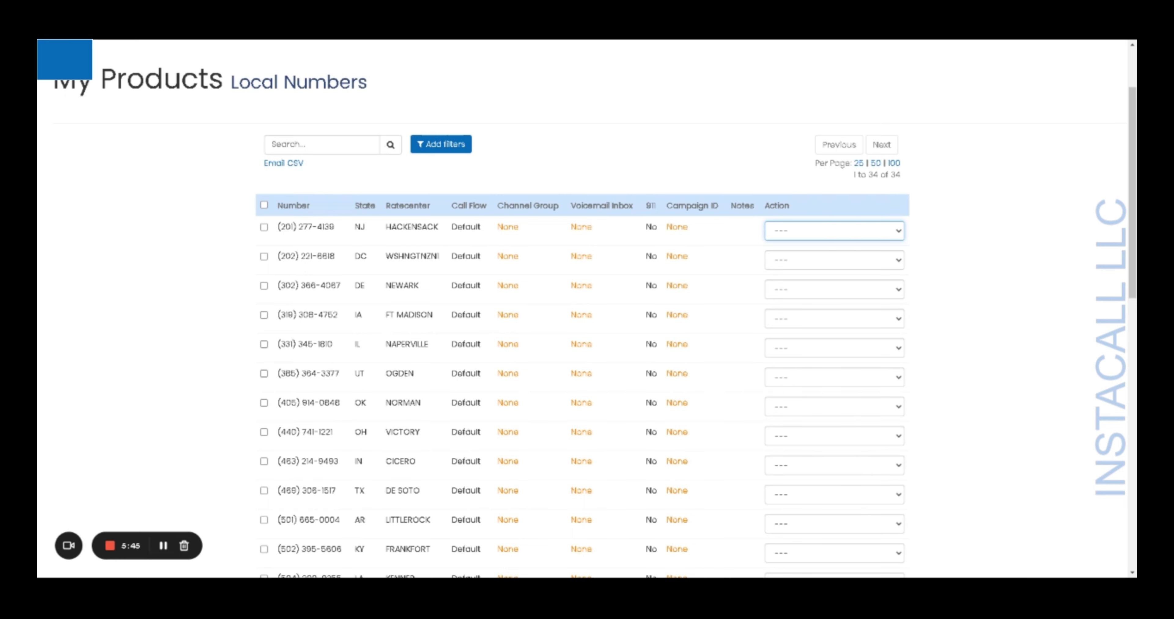
pyautogui.click(1014, 368)
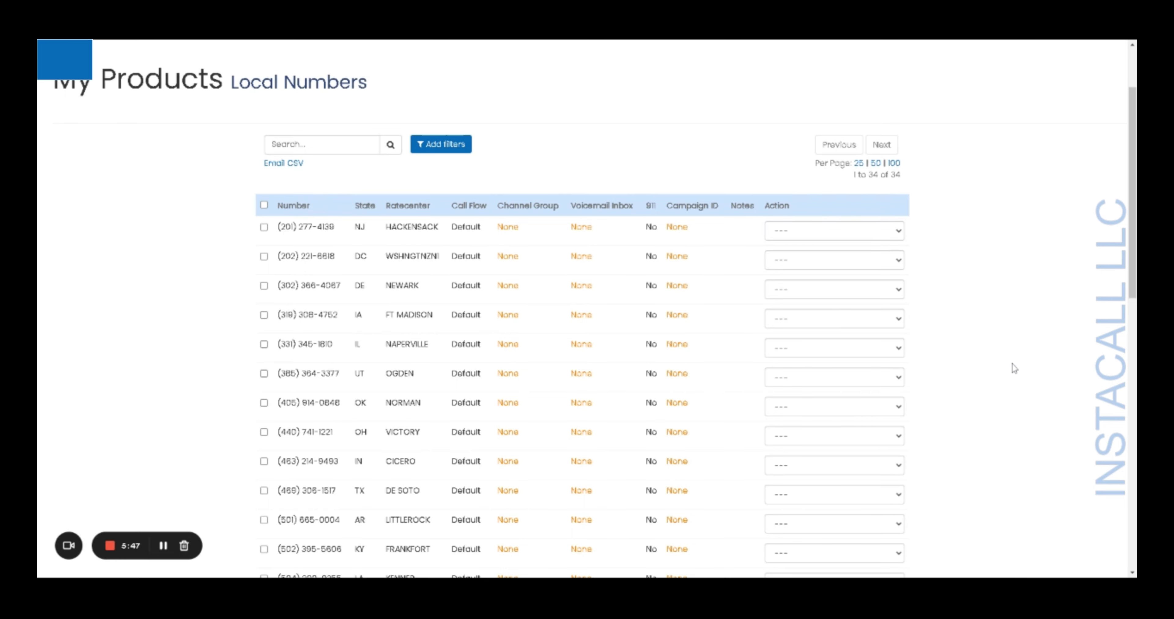
pyautogui.scroll(-5, 1014, 368)
pyautogui.scroll(7, 1014, 368)
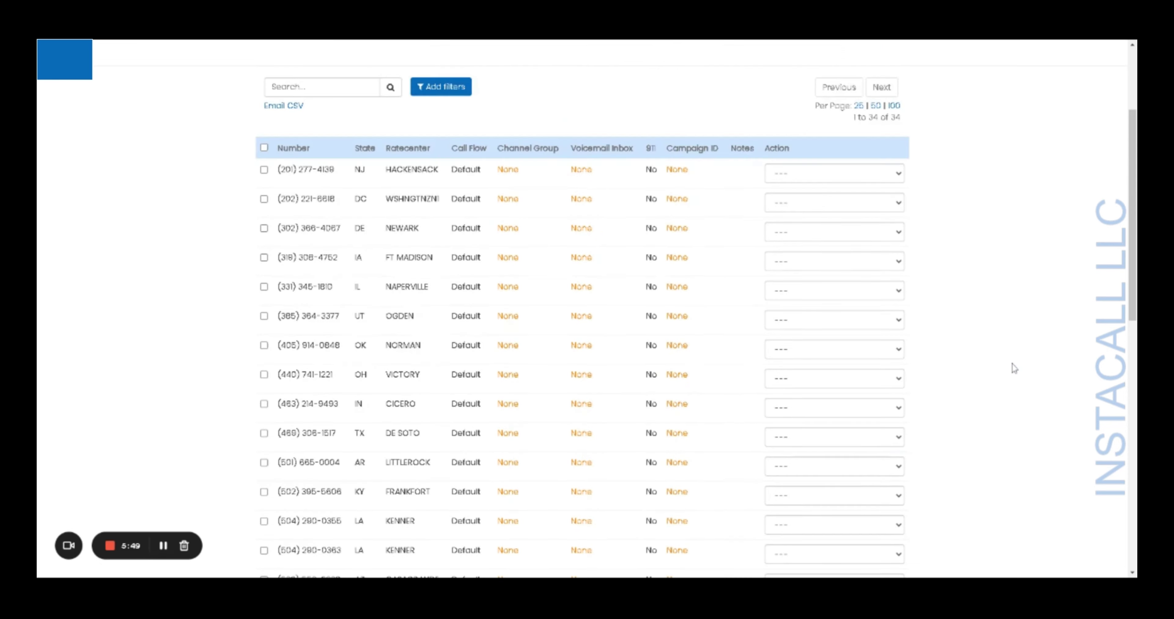
pyautogui.scroll(-4, 1014, 368)
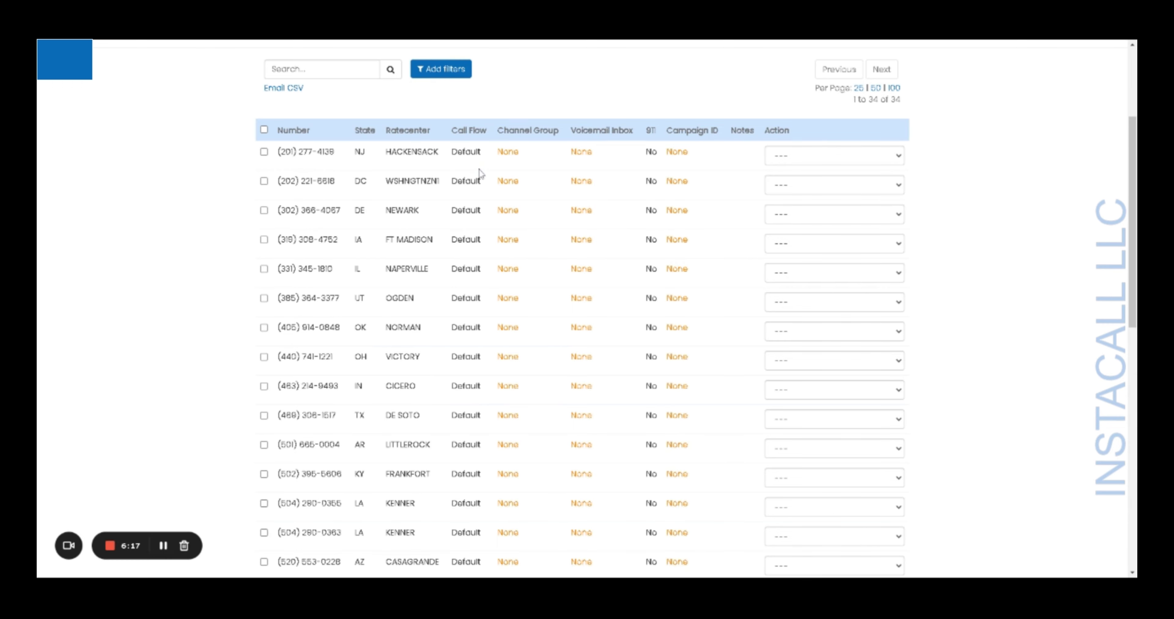
pyautogui.scroll(4, 467, 199)
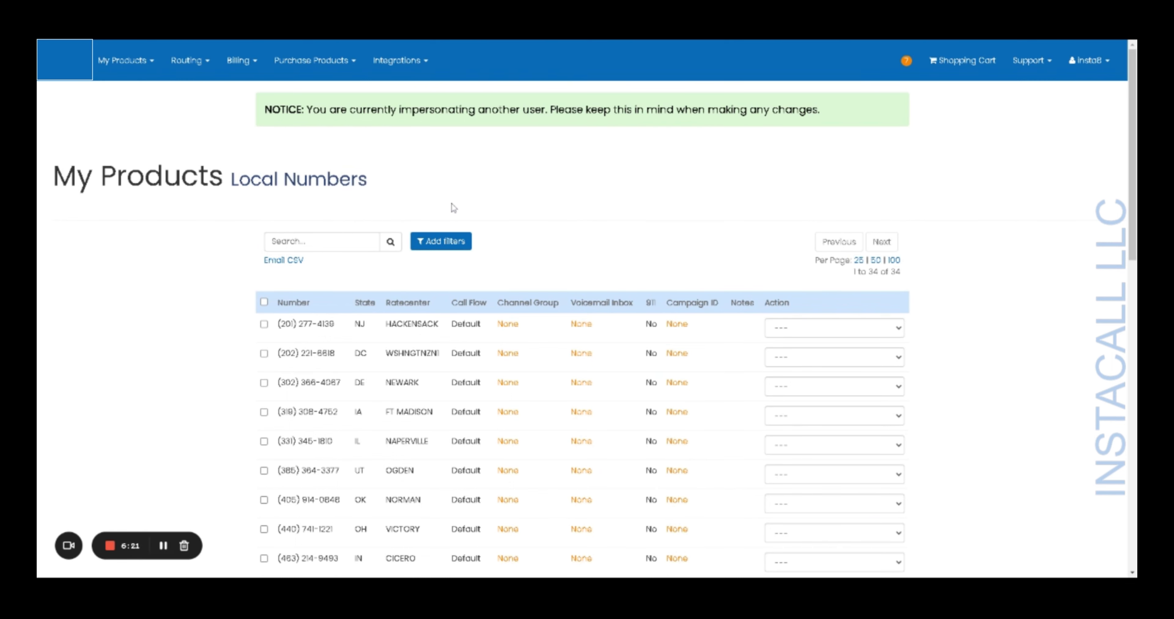
# - Go to Routing > Call Flows to view the Default flow's settings
pyautogui.click(201, 70)
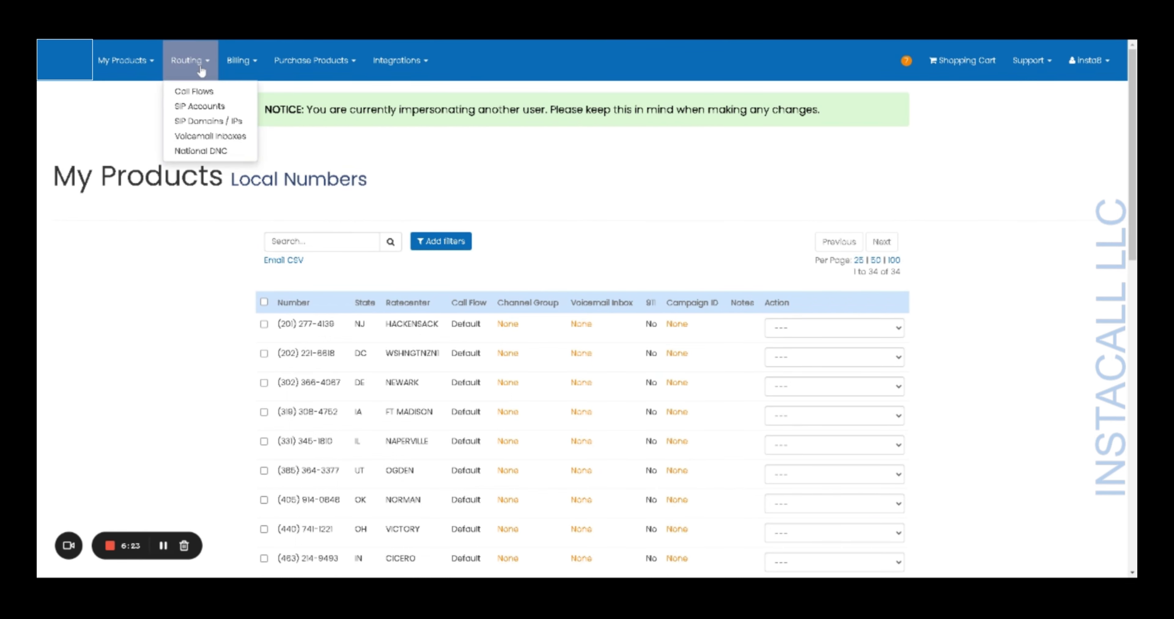
pyautogui.click(206, 92)
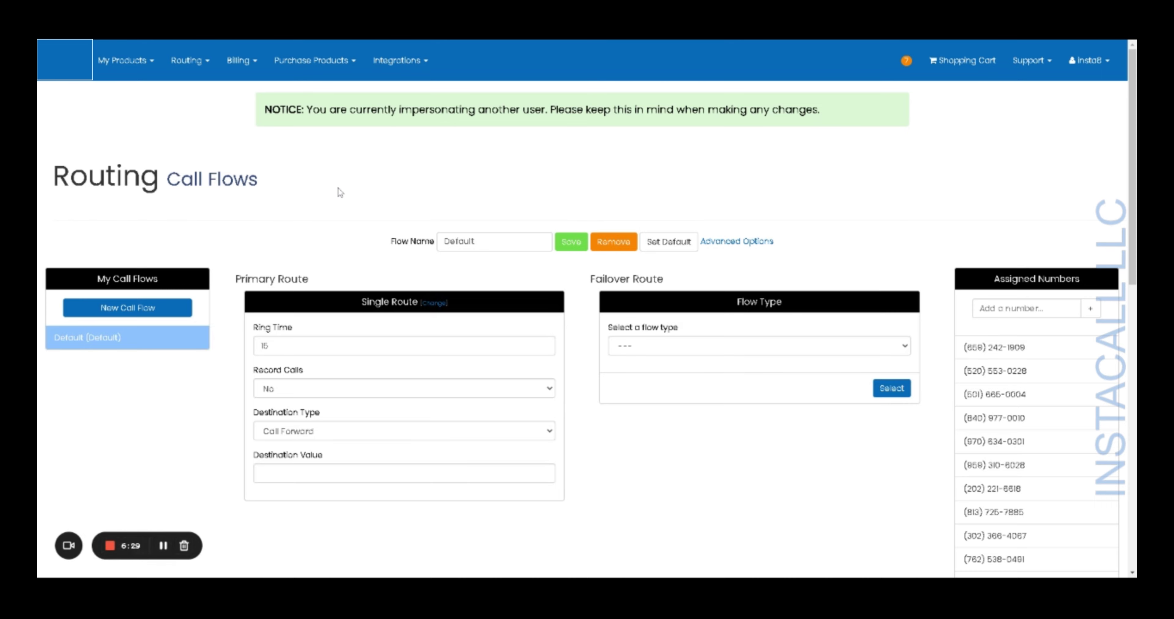
pyautogui.scroll(-1, 340, 193)
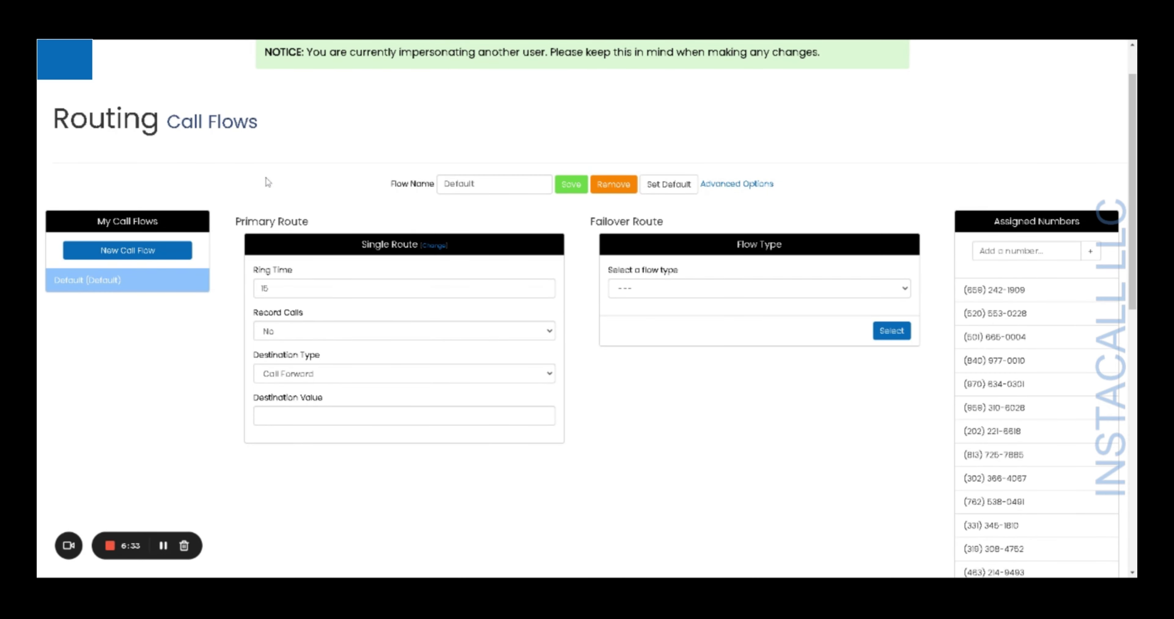
pyautogui.scroll(-1, 268, 182)
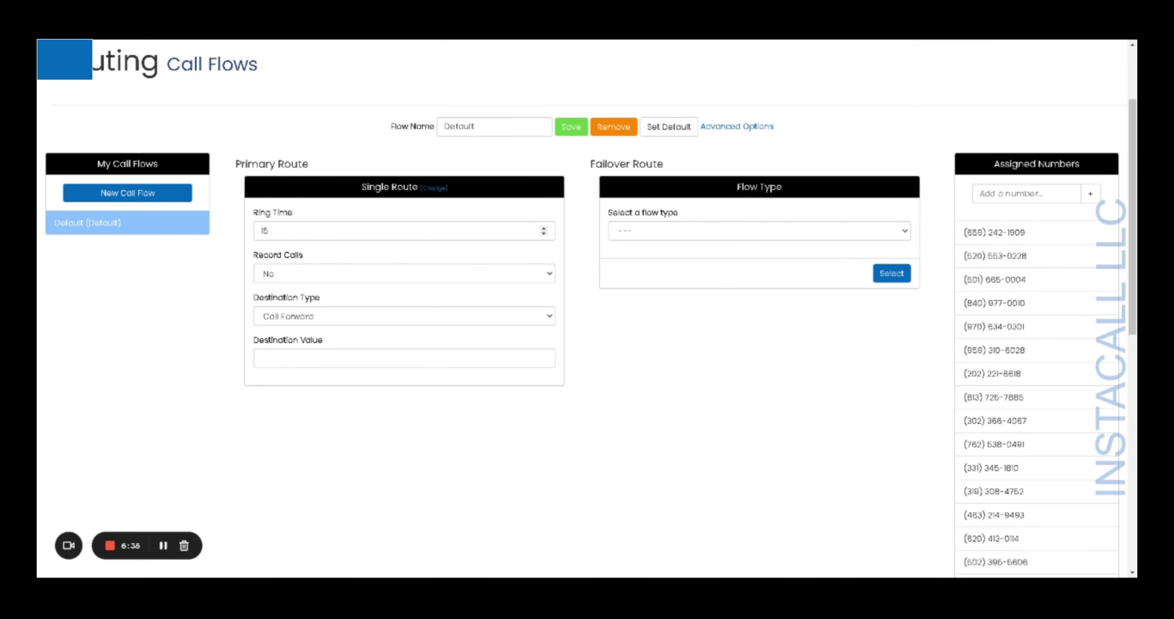
pyautogui.scroll(2, 642, 311)
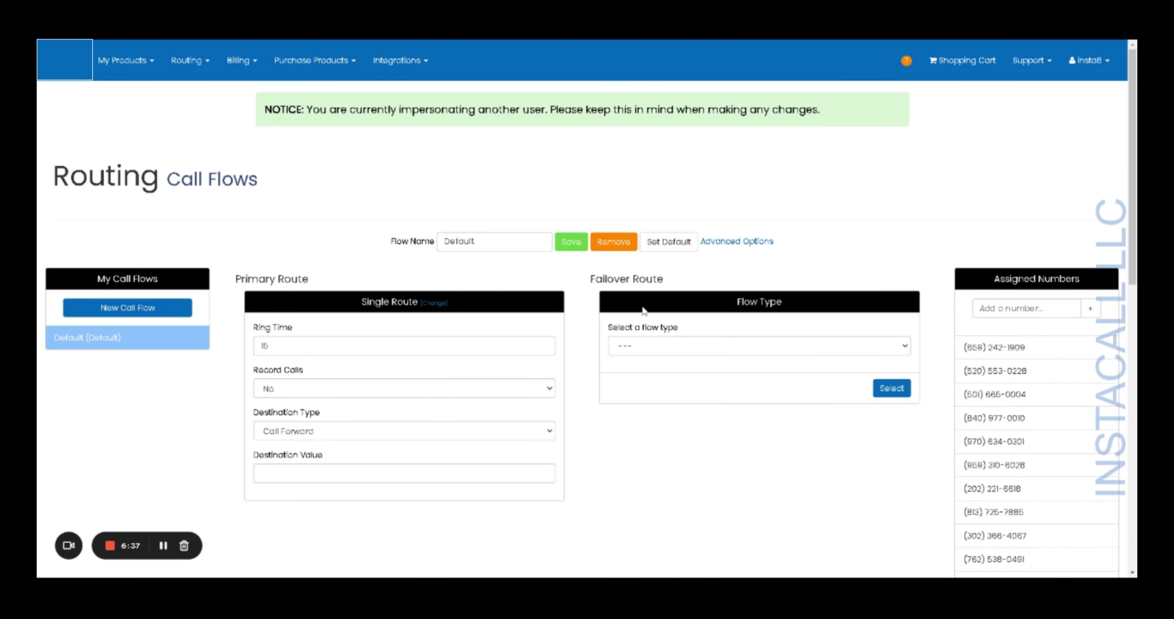
pyautogui.scroll(-10, 643, 311)
pyautogui.scroll(10, 644, 311)
pyautogui.scroll(-8, 642, 304)
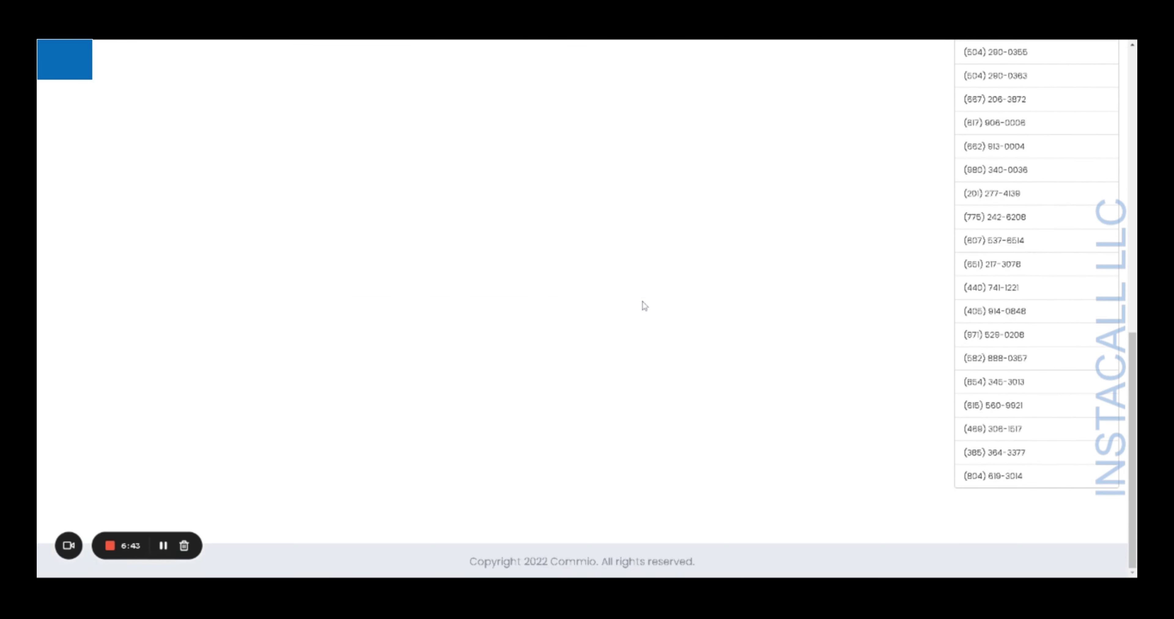
pyautogui.scroll(10, 645, 307)
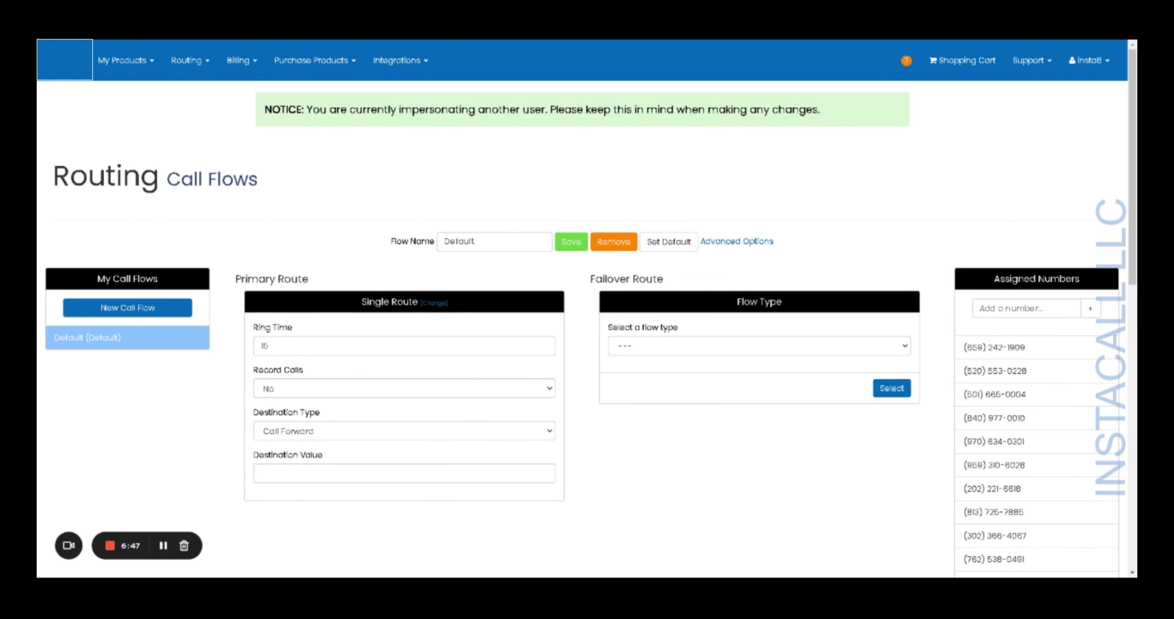
pyautogui.scroll(-2, 377, 241)
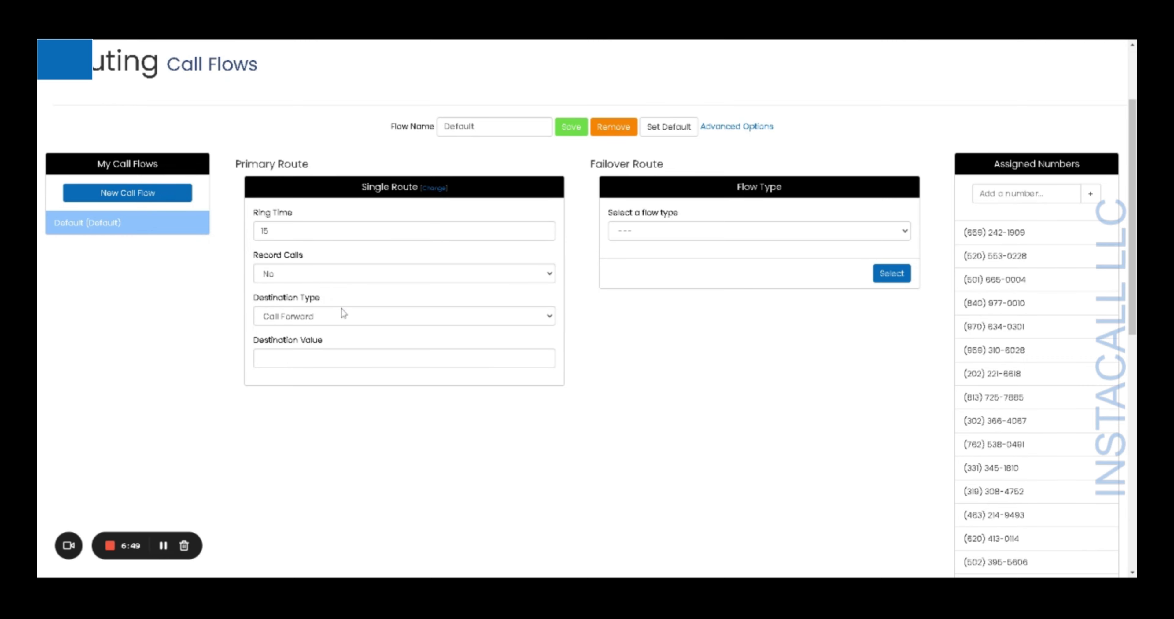
# - Keep Call Forward, enter the destination phone number for the Default flow, and save
pyautogui.click(323, 317)
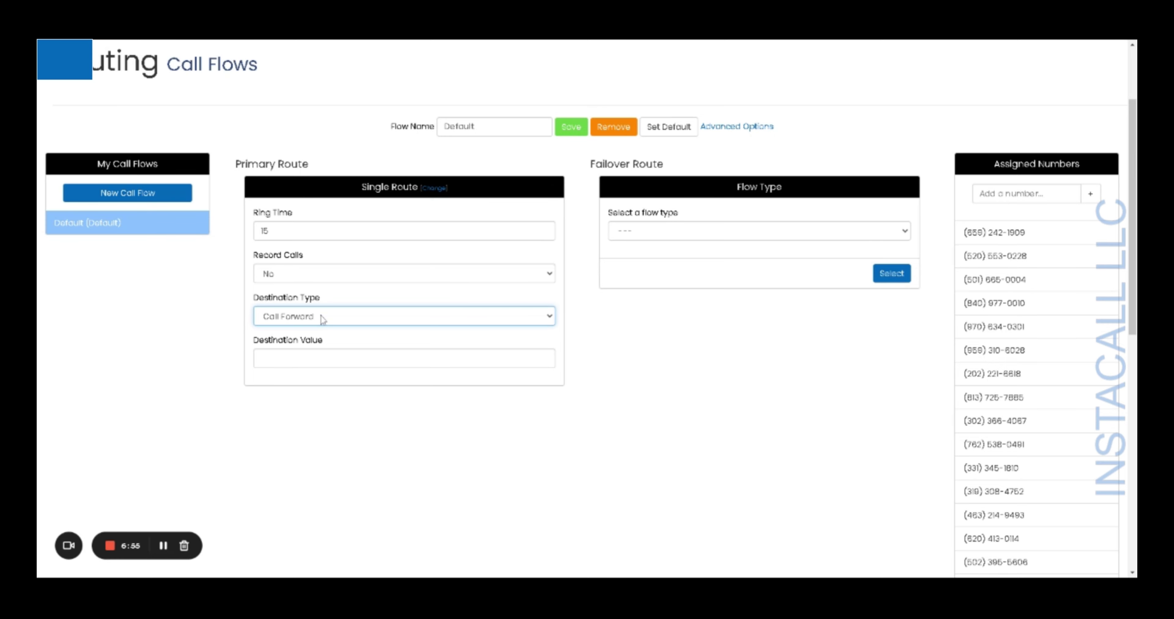
pyautogui.click(324, 358)
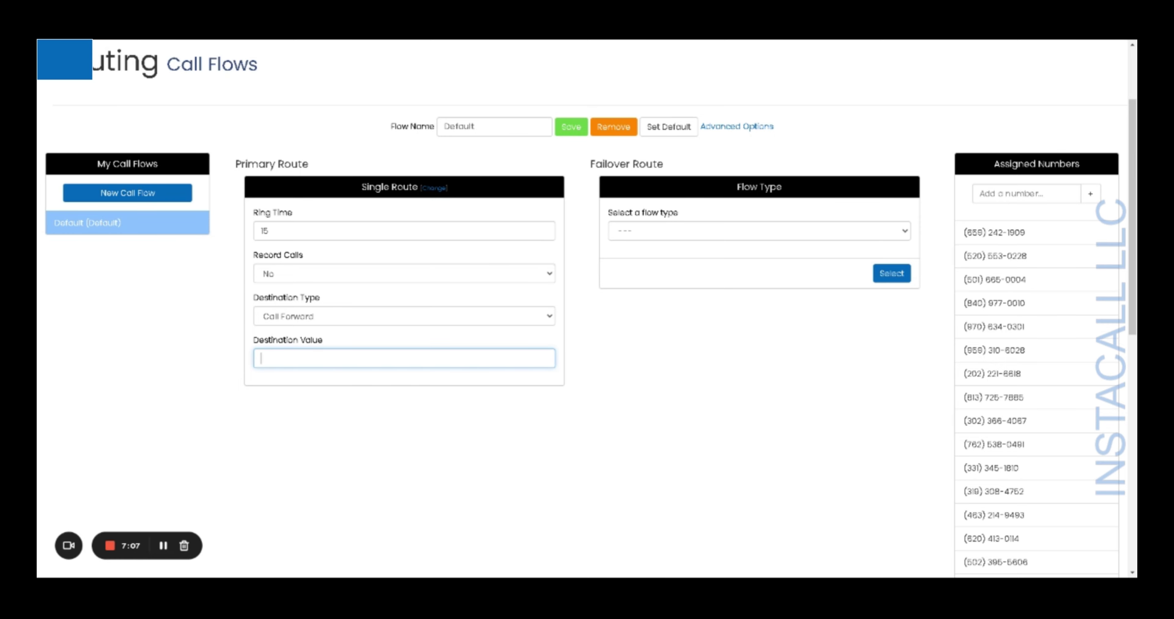
pyautogui.click(566, 132)
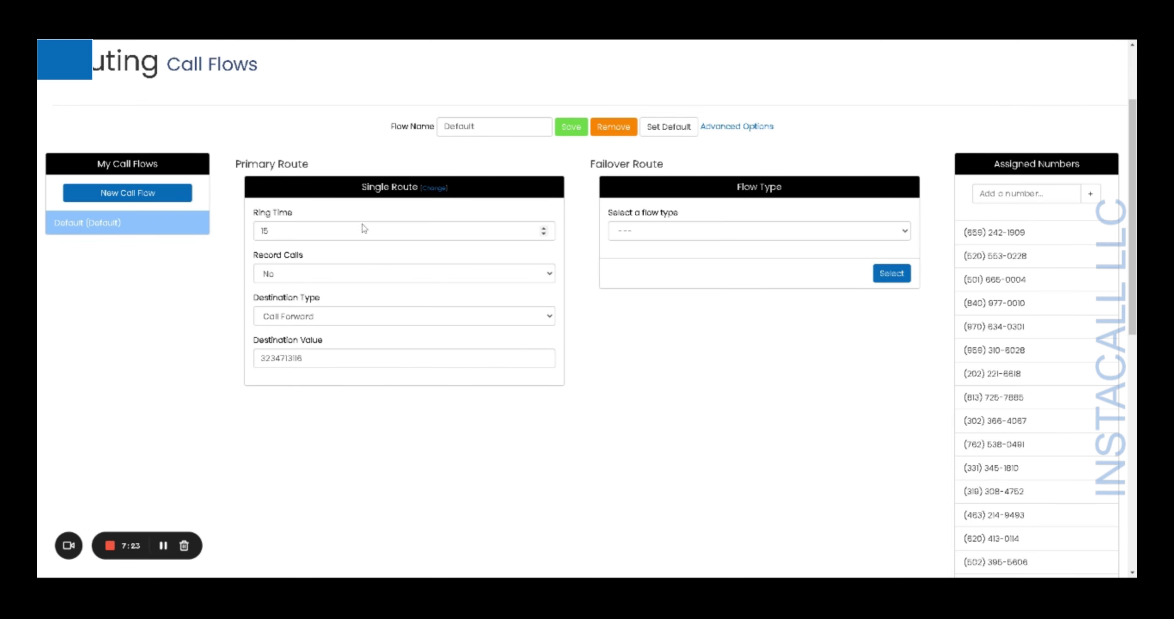
# - Review the Record Calls setting and Destination Type choices, leaving them unchanged
pyautogui.click(537, 278)
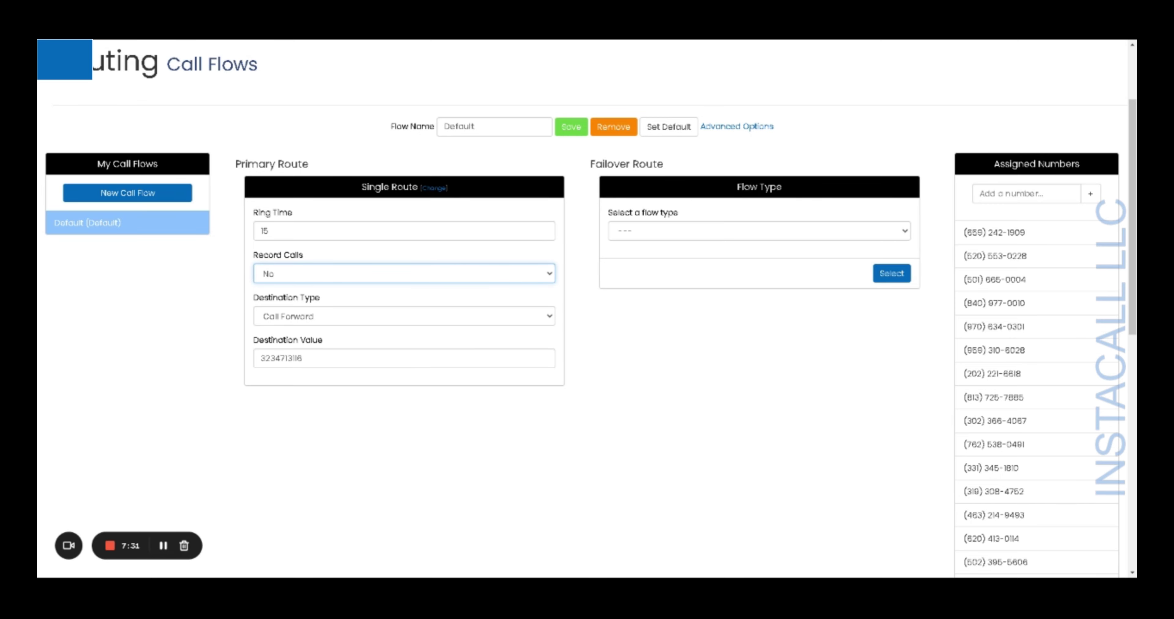
pyautogui.click(621, 305)
pyautogui.click(549, 319)
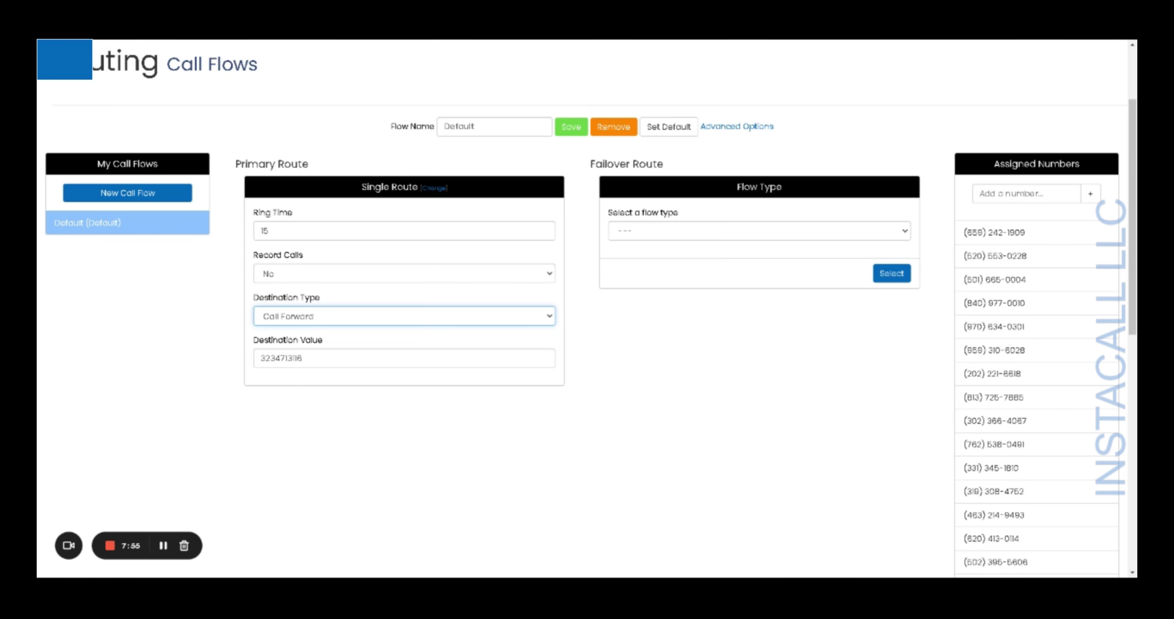
pyautogui.click(665, 331)
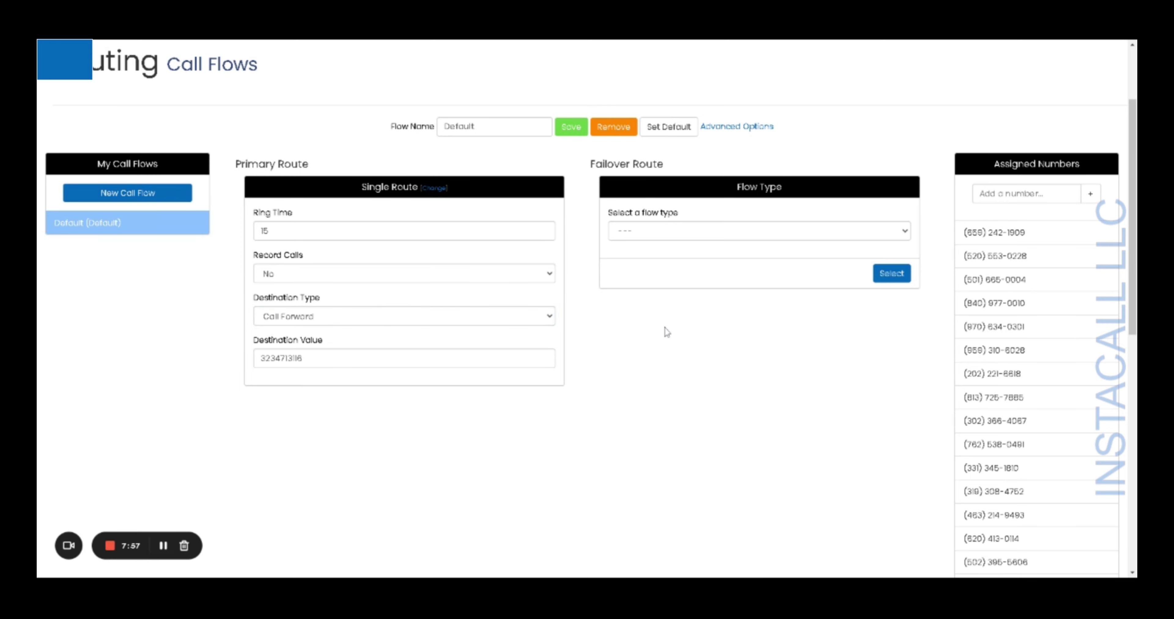
# - Switch the Default flow's destination type to SIP Domain / IP and find no destination values available
pyautogui.click(532, 322)
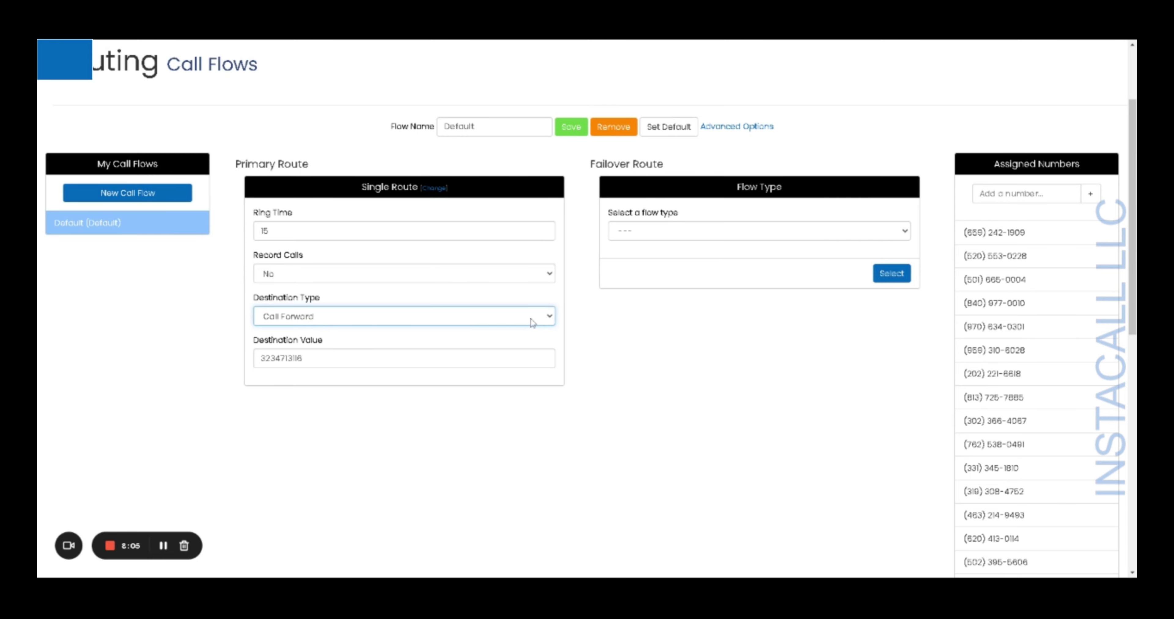
pyautogui.click(504, 326)
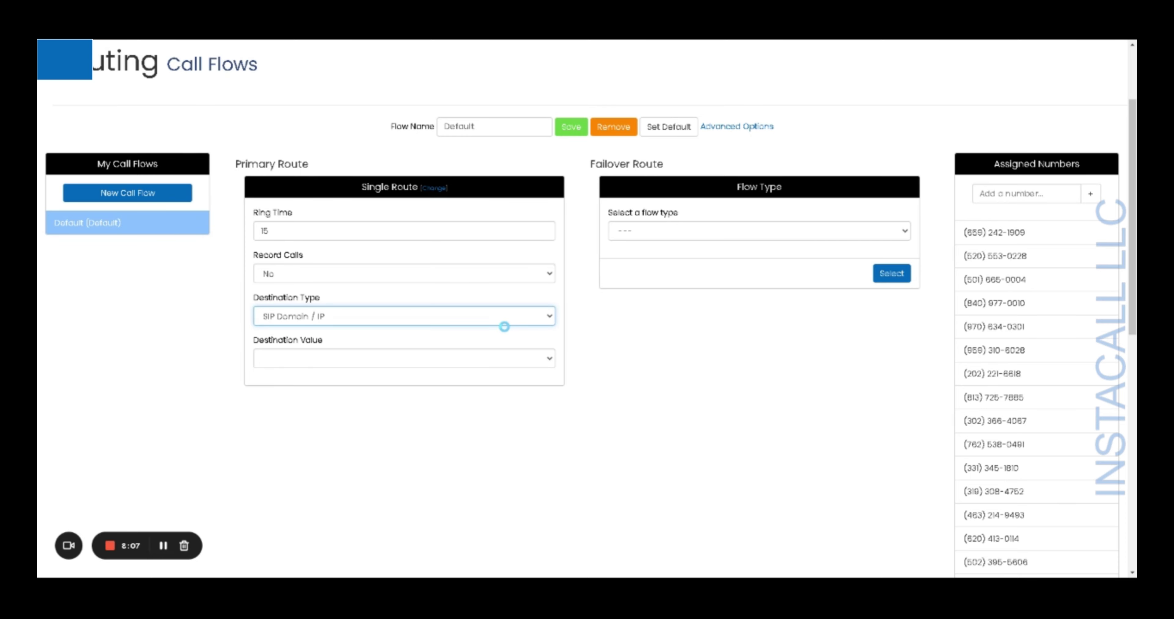
pyautogui.click(551, 360)
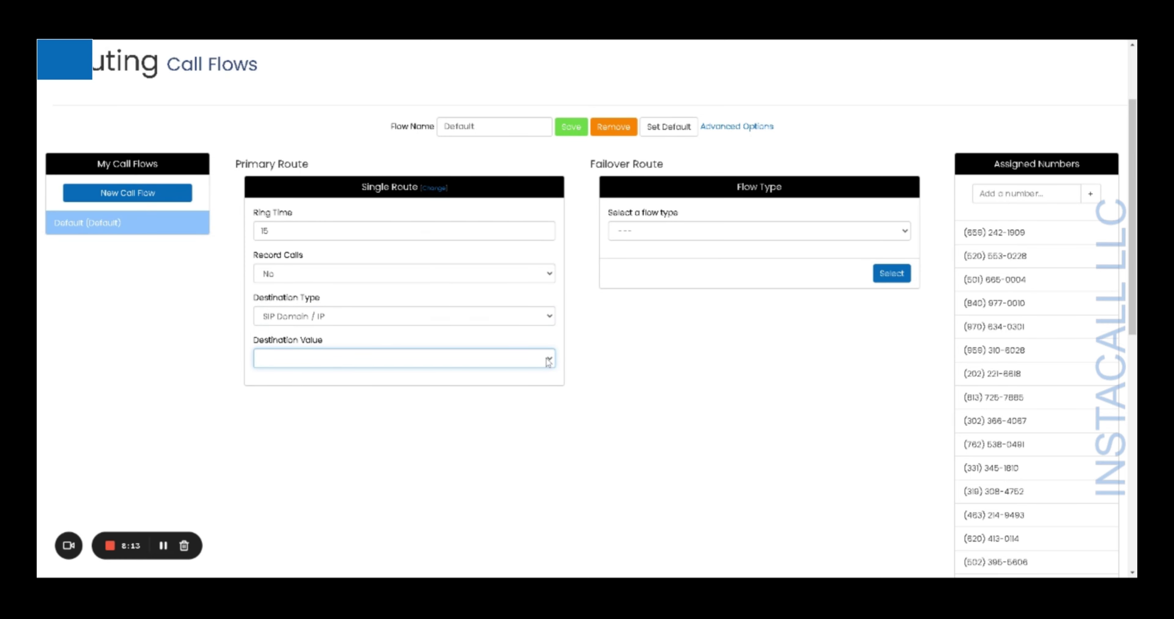
pyautogui.scroll(3, 698, 398)
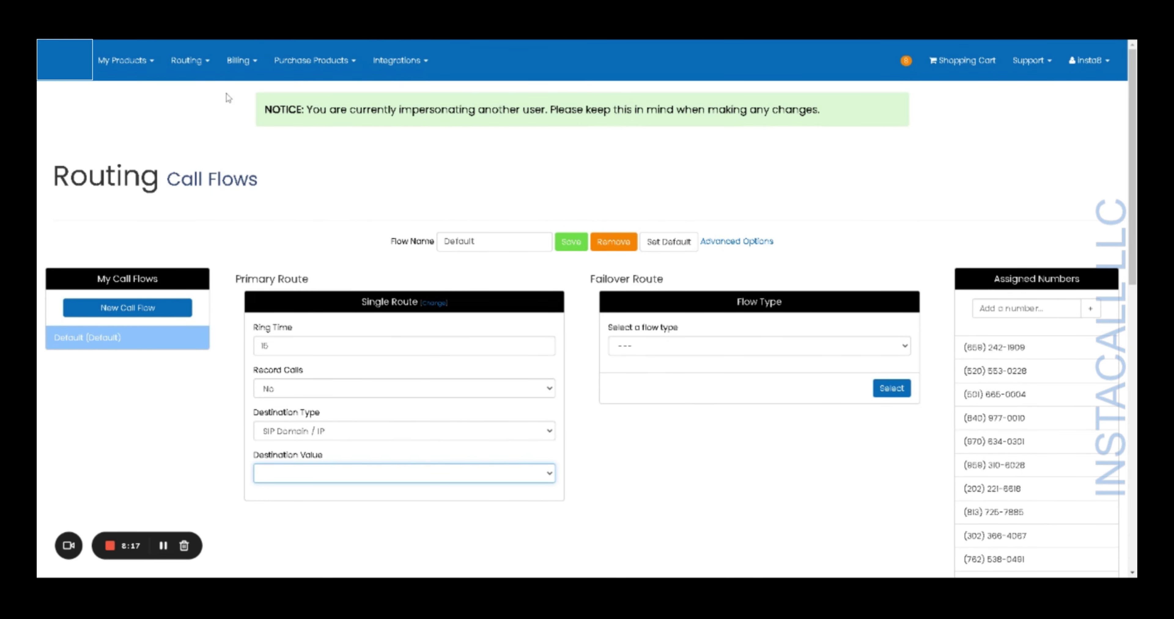
pyautogui.click(201, 69)
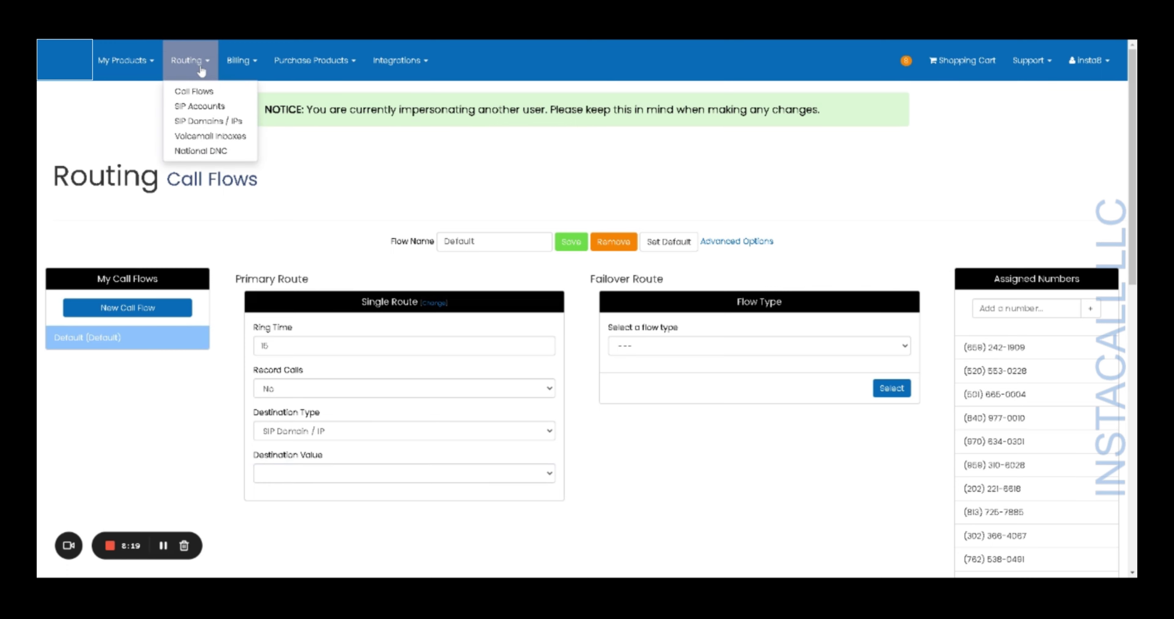
# - On the SIP Domains / IPs page, add endpoint 170.75.175.122 with nickname tovicl
pyautogui.click(210, 121)
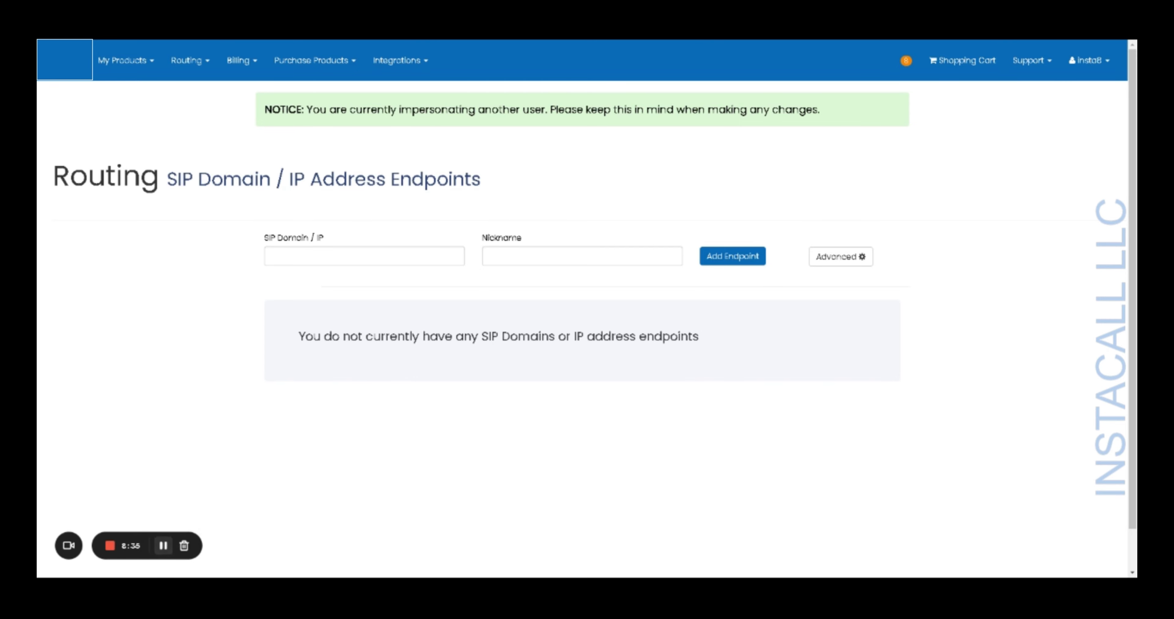
pyautogui.click(364, 256)
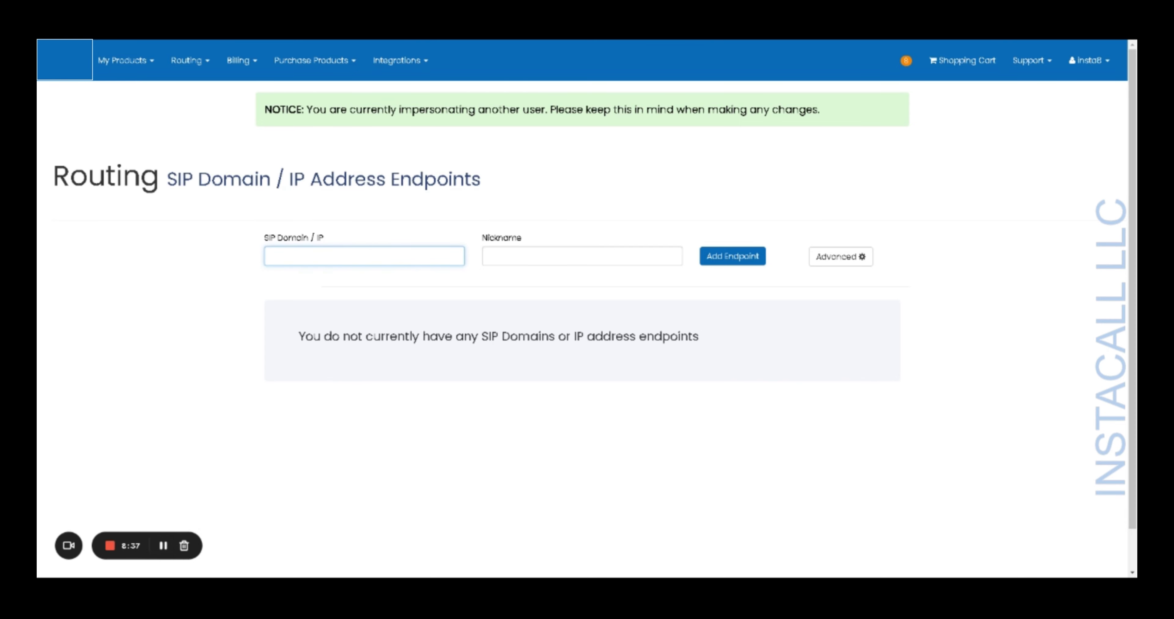
pyautogui.write('170.75.175.122')
pyautogui.click(502, 259)
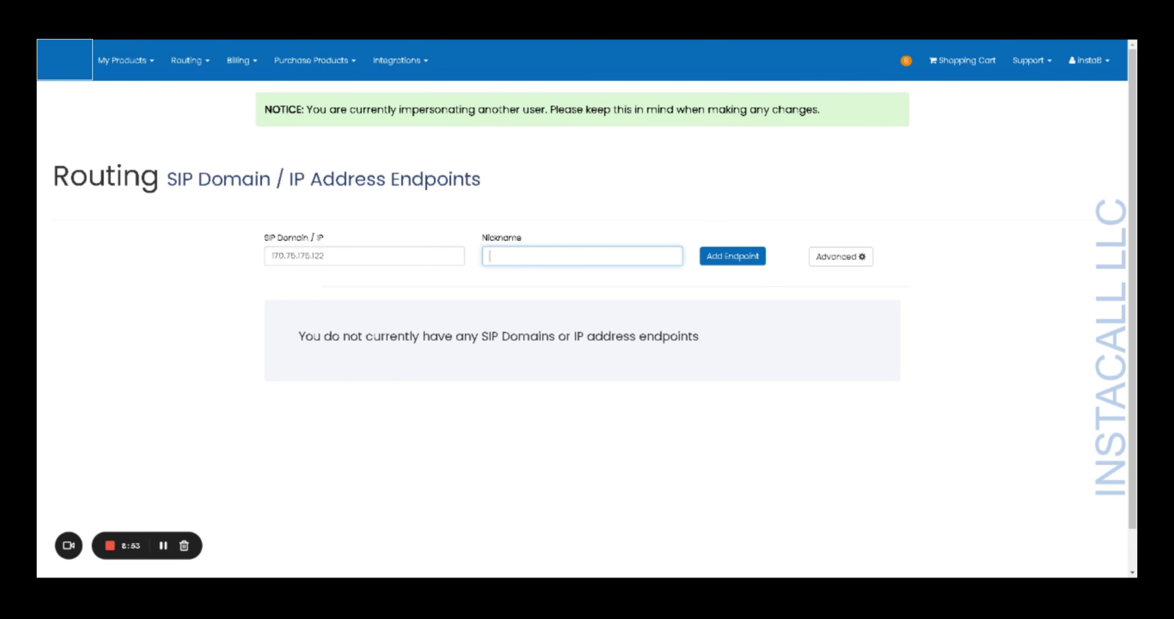
pyautogui.write('tovicl')
pyautogui.click(725, 259)
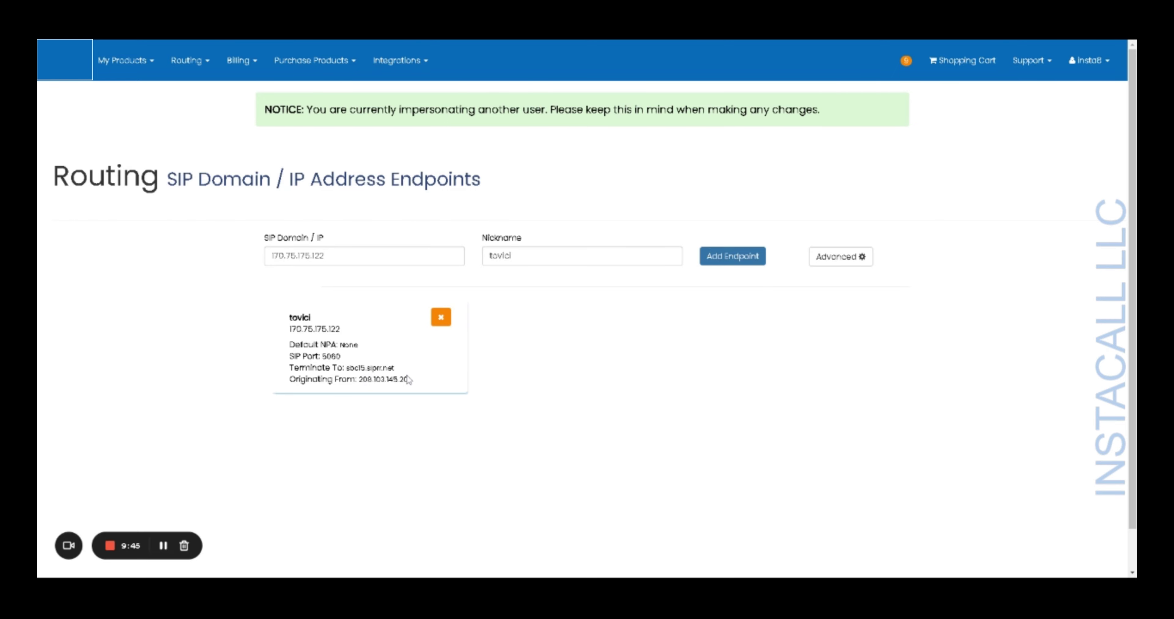
# - Point the Default flow at SIP Domain / IP tovici: 170.75.175.122 with ring time 90, and save
pyautogui.click(190, 64)
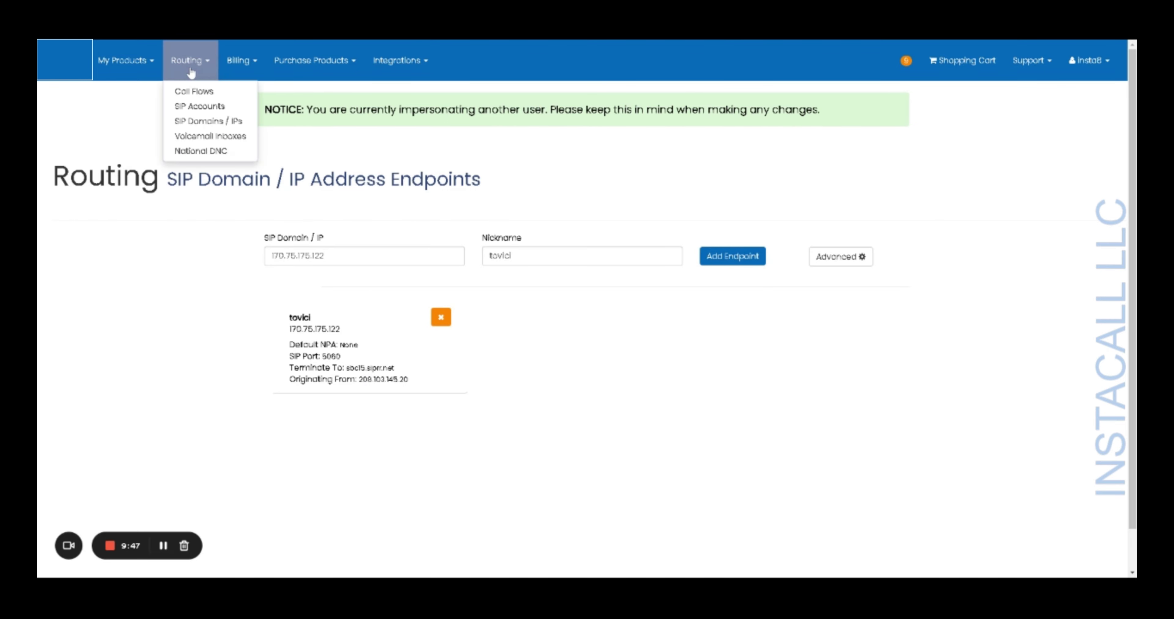
pyautogui.click(192, 95)
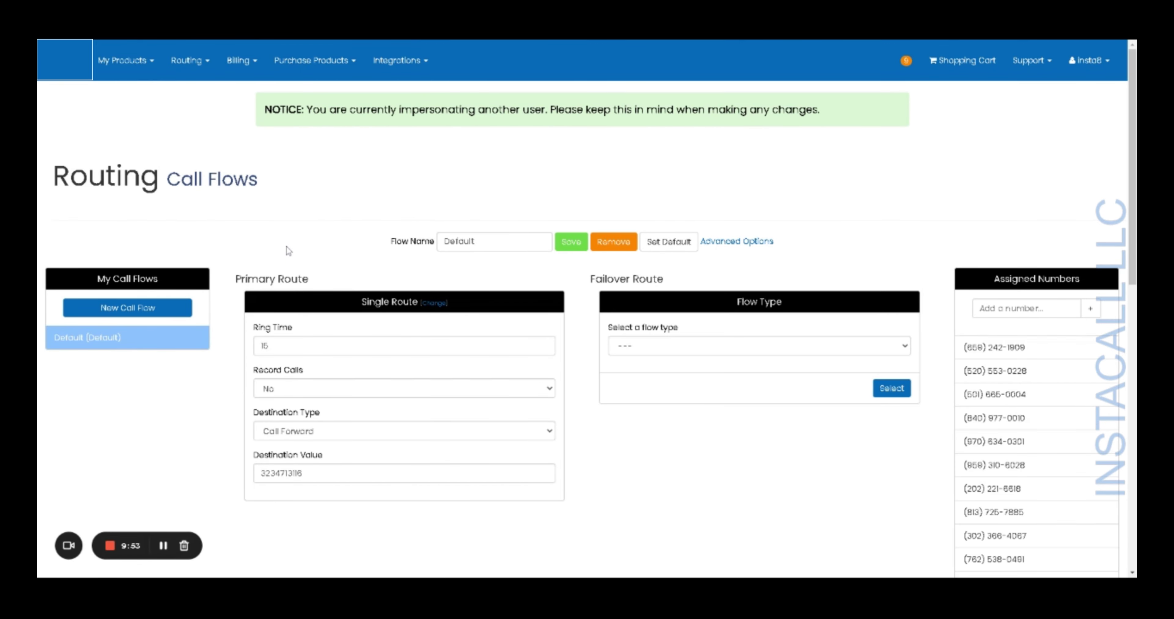
pyautogui.scroll(-3, 347, 419)
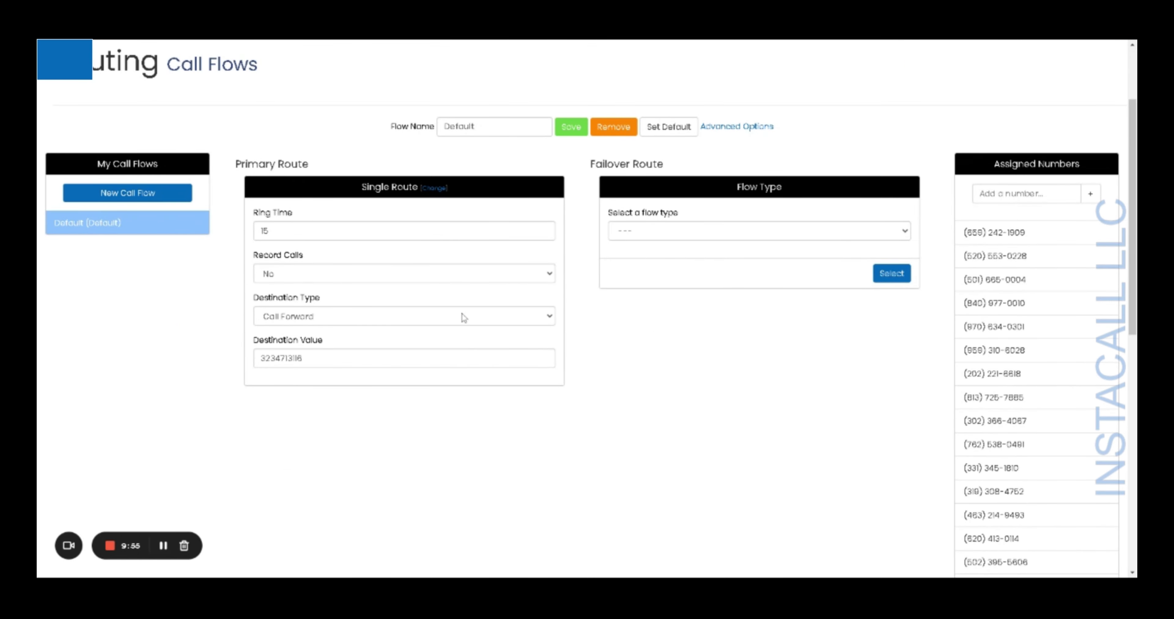
pyautogui.click(538, 319)
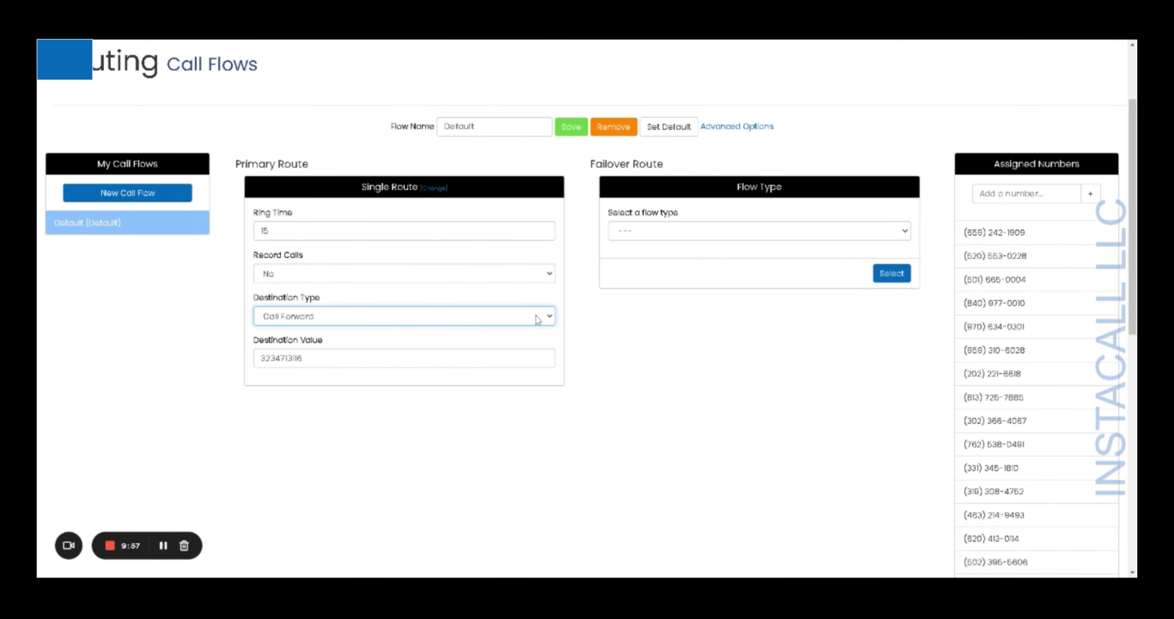
pyautogui.click(494, 339)
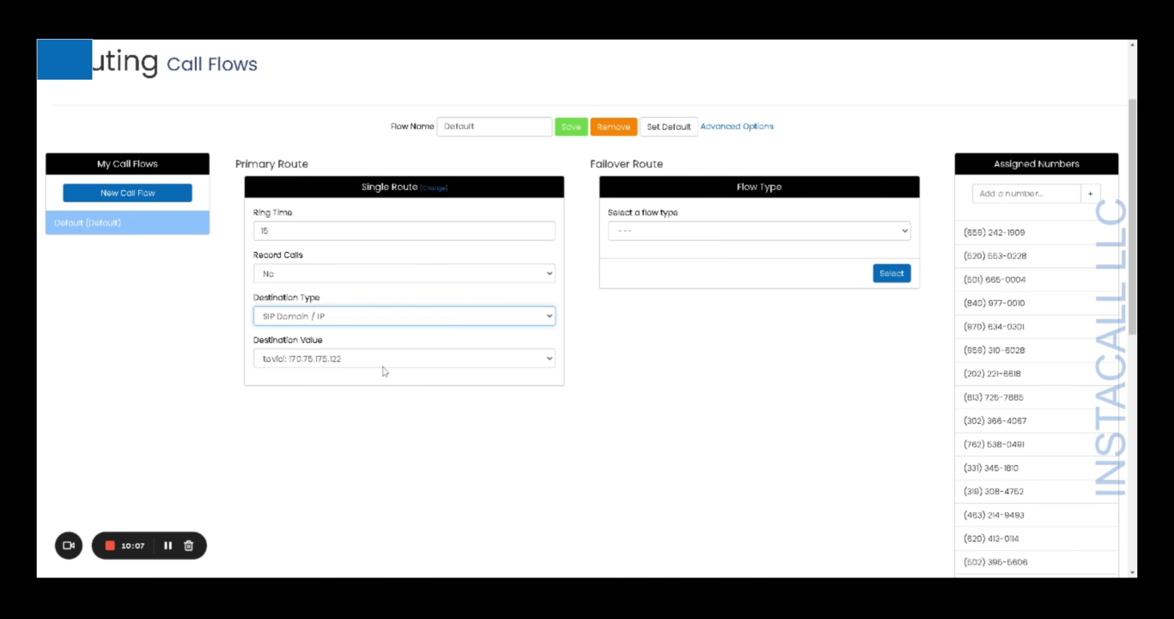
pyautogui.doubleClick(263, 230)
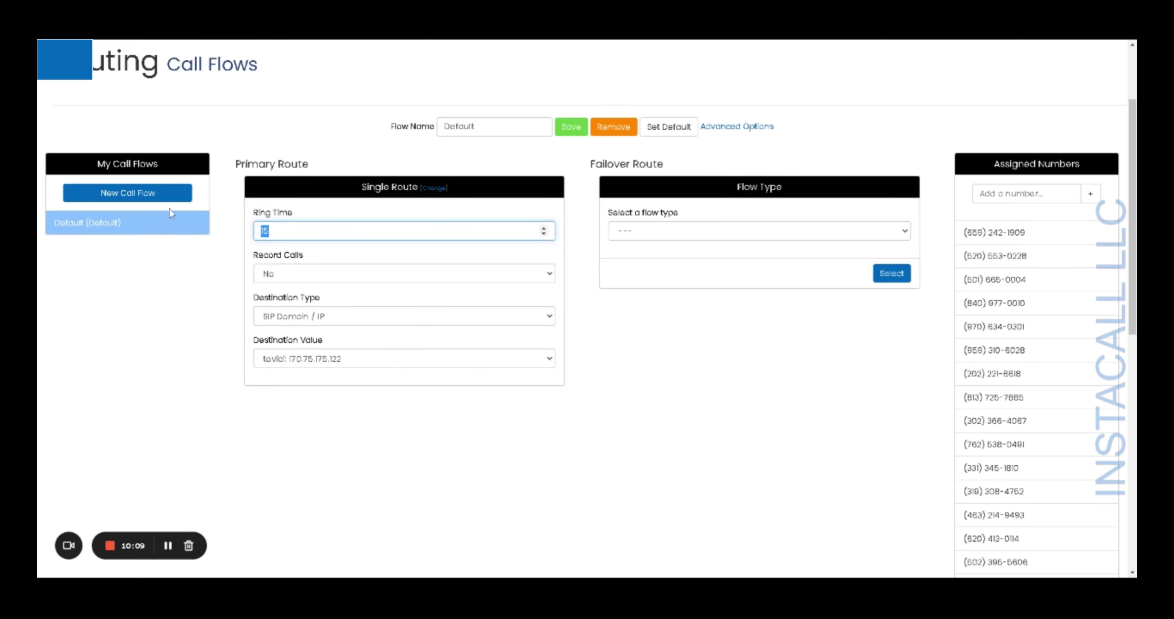
pyautogui.write('90')
pyautogui.click(562, 135)
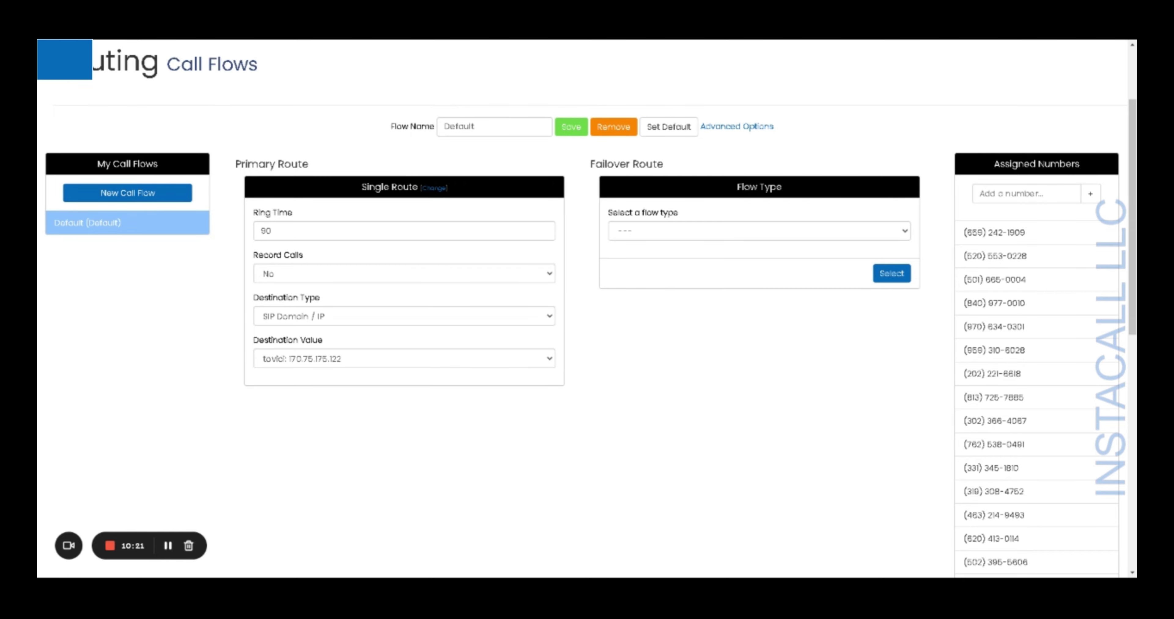
pyautogui.scroll(-6, 1085, 280)
pyautogui.scroll(8, 1072, 314)
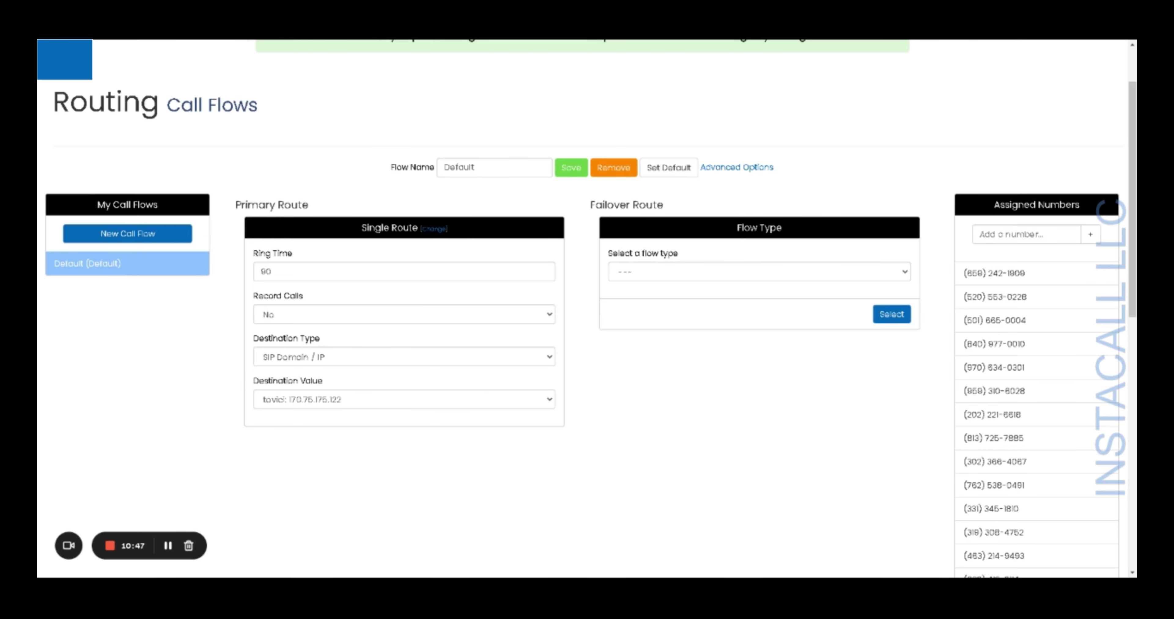
# - Set the Default flow's destination to Call Forward with the forwarding number, and save
pyautogui.click(550, 358)
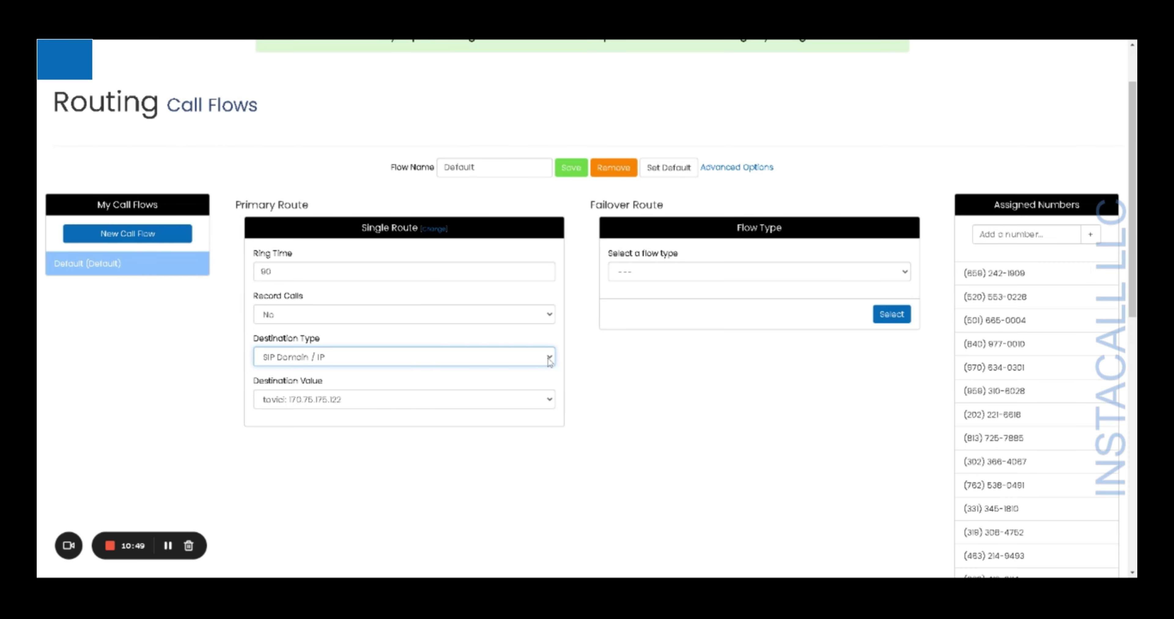
pyautogui.click(534, 368)
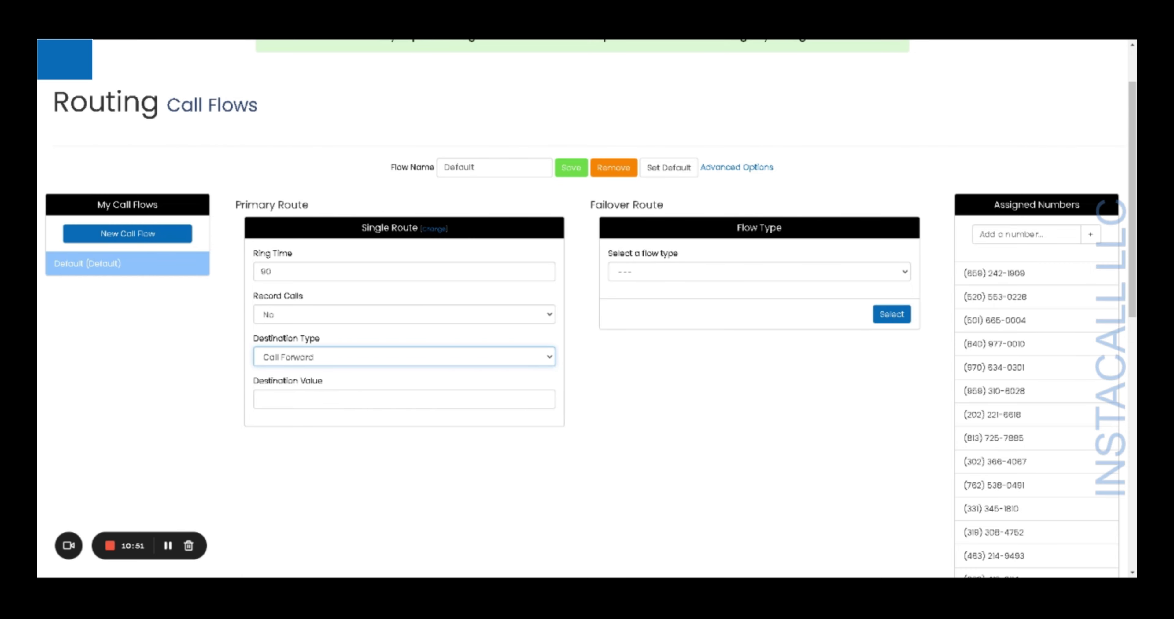
pyautogui.click(261, 400)
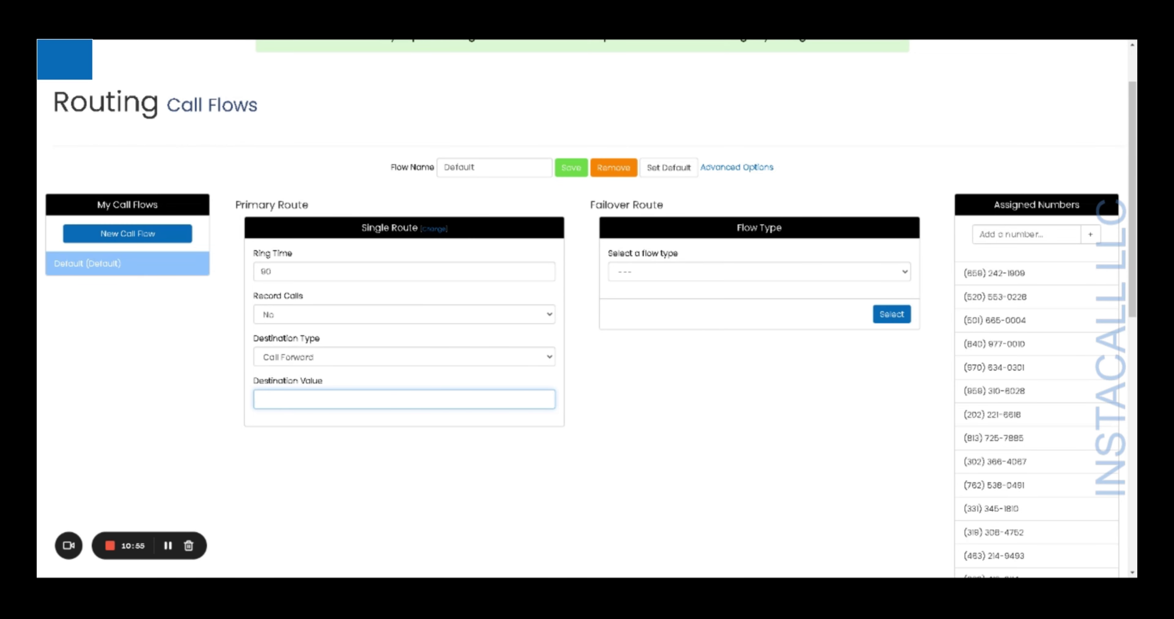
pyautogui.click(575, 172)
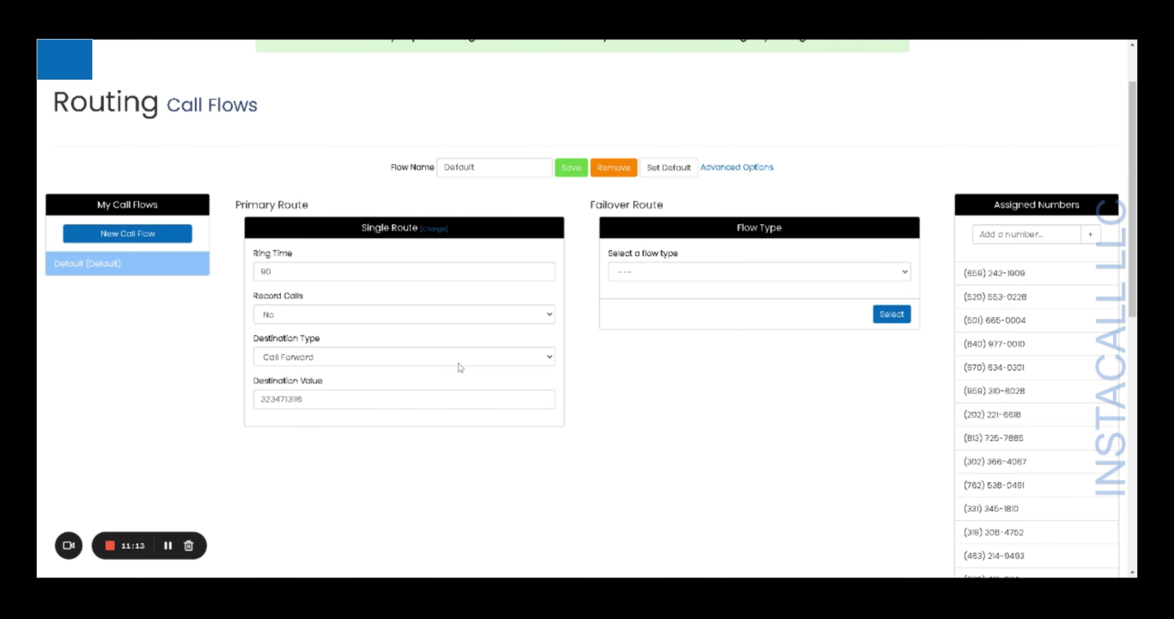
pyautogui.click(485, 362)
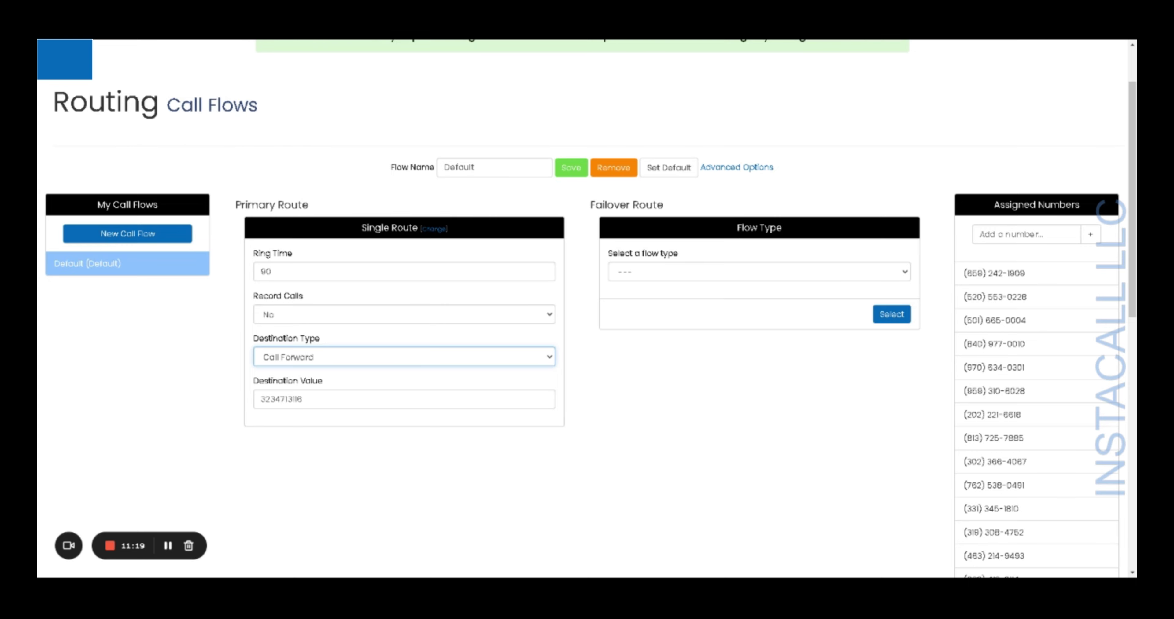
pyautogui.click(430, 480)
pyautogui.scroll(2, 424, 465)
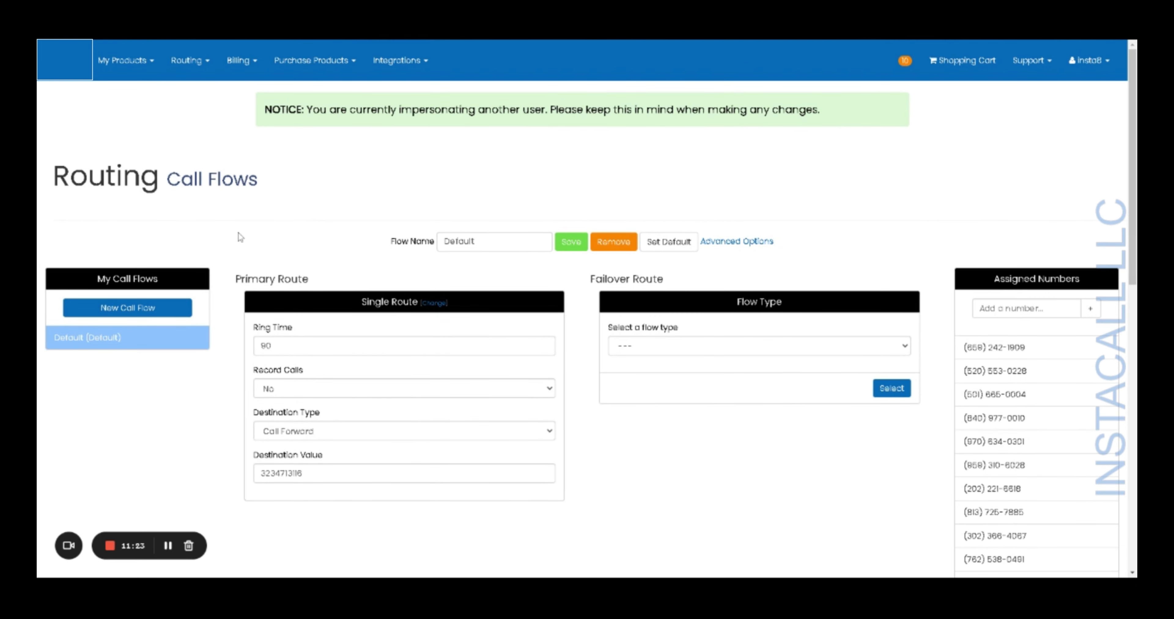
# - Go to Routing > SIP Accounts, try a SIP Device account, then close the form unsaved
pyautogui.click(210, 64)
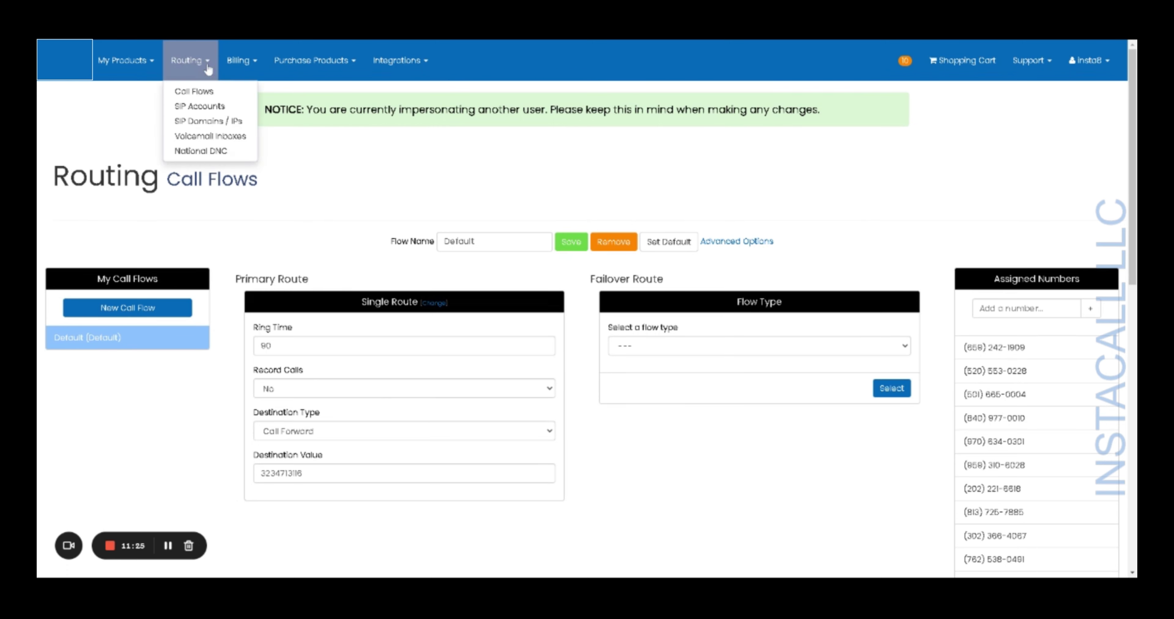
pyautogui.click(205, 110)
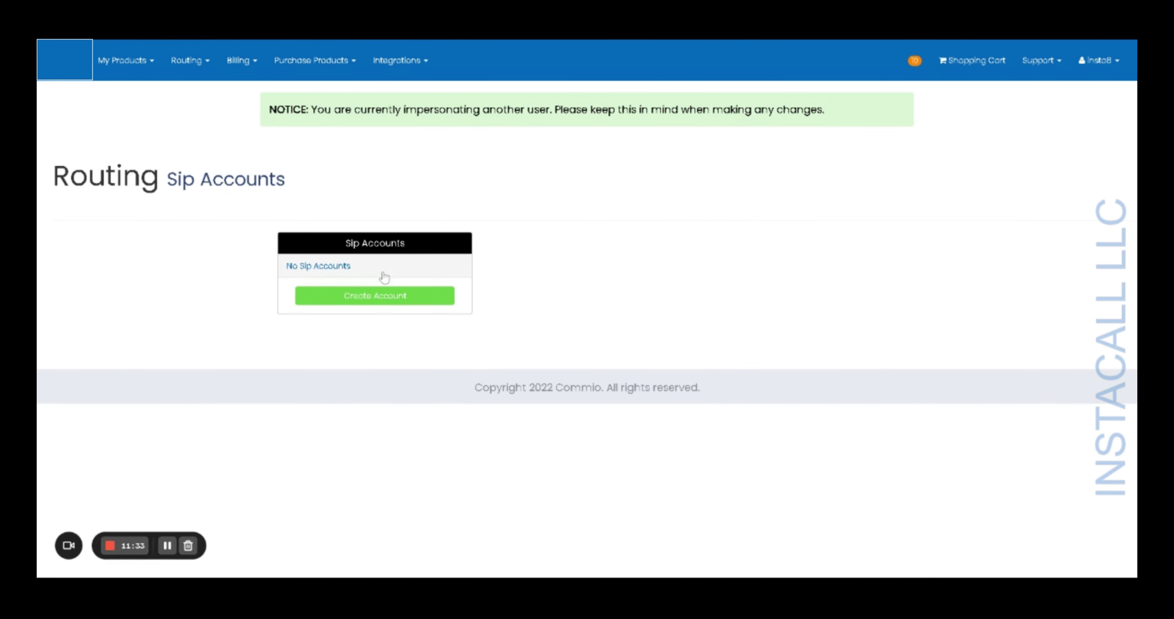
pyautogui.click(377, 296)
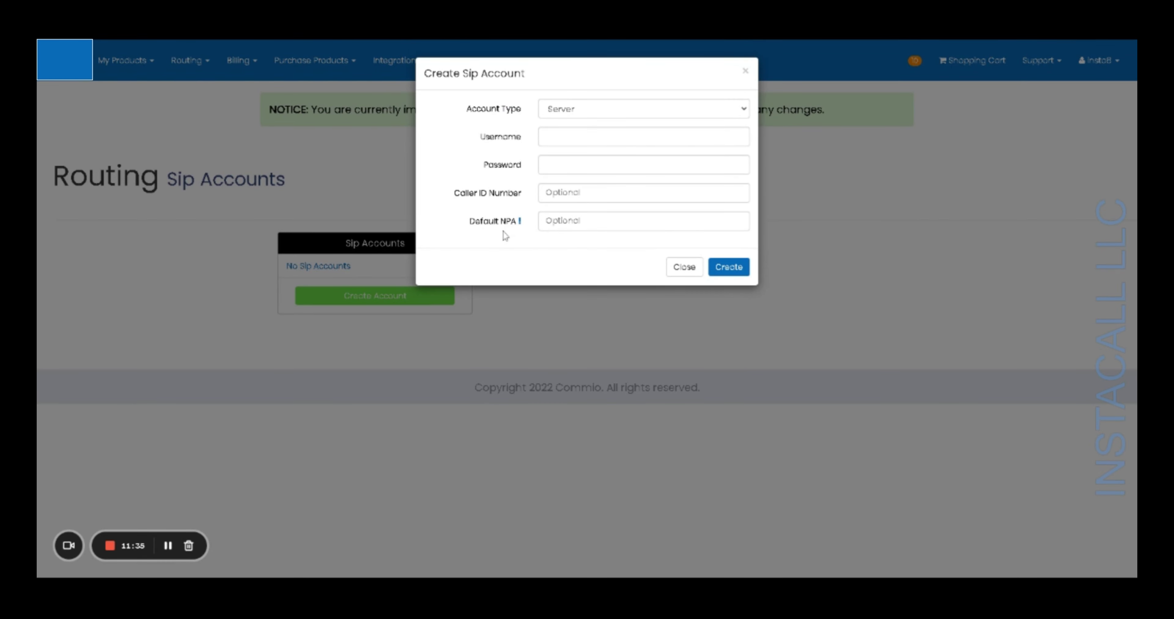
pyautogui.click(580, 109)
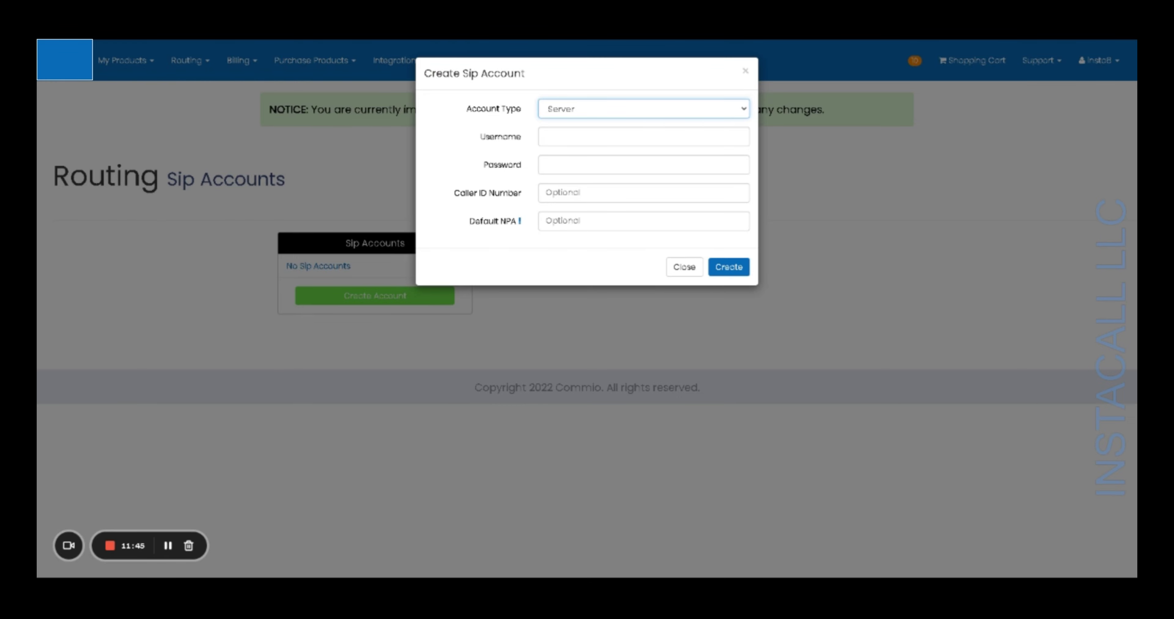
pyautogui.press('Down')
pyautogui.click(546, 137)
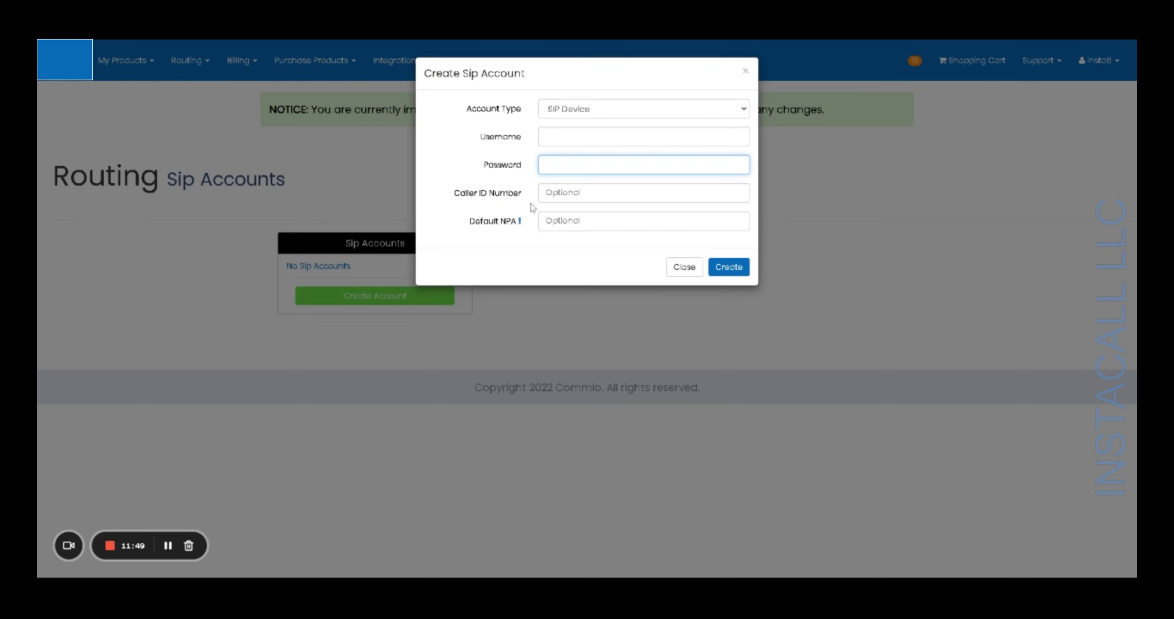
pyautogui.click(546, 193)
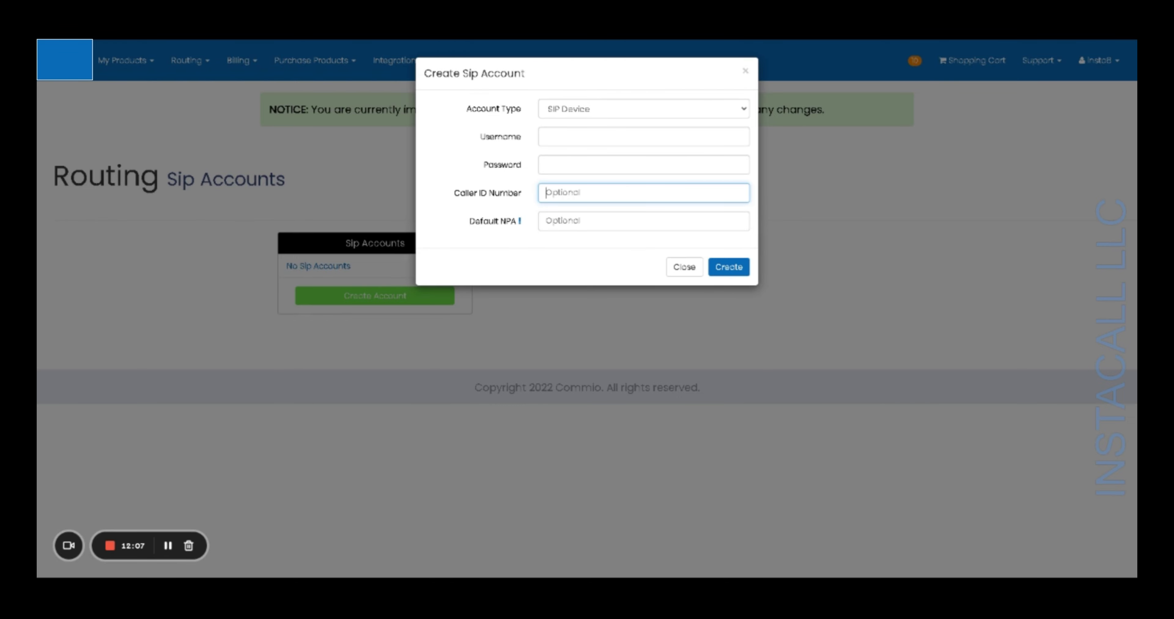
pyautogui.click(689, 270)
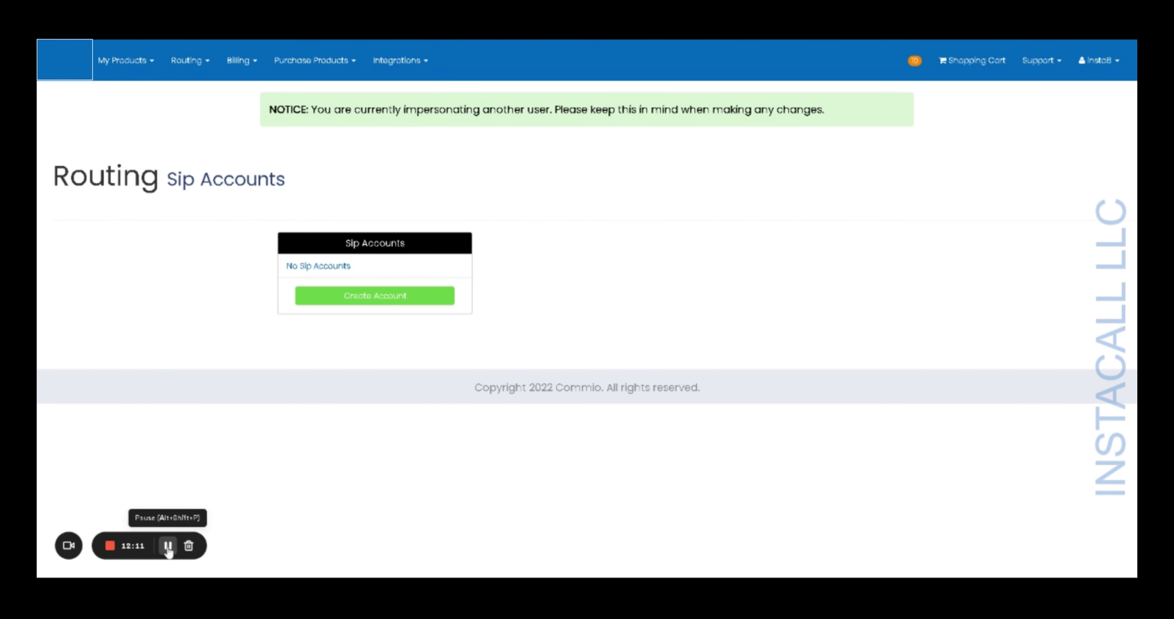
# - On Call Flows, switch the Default flow's destination to SIP Domain / IP and save
pyautogui.click(205, 68)
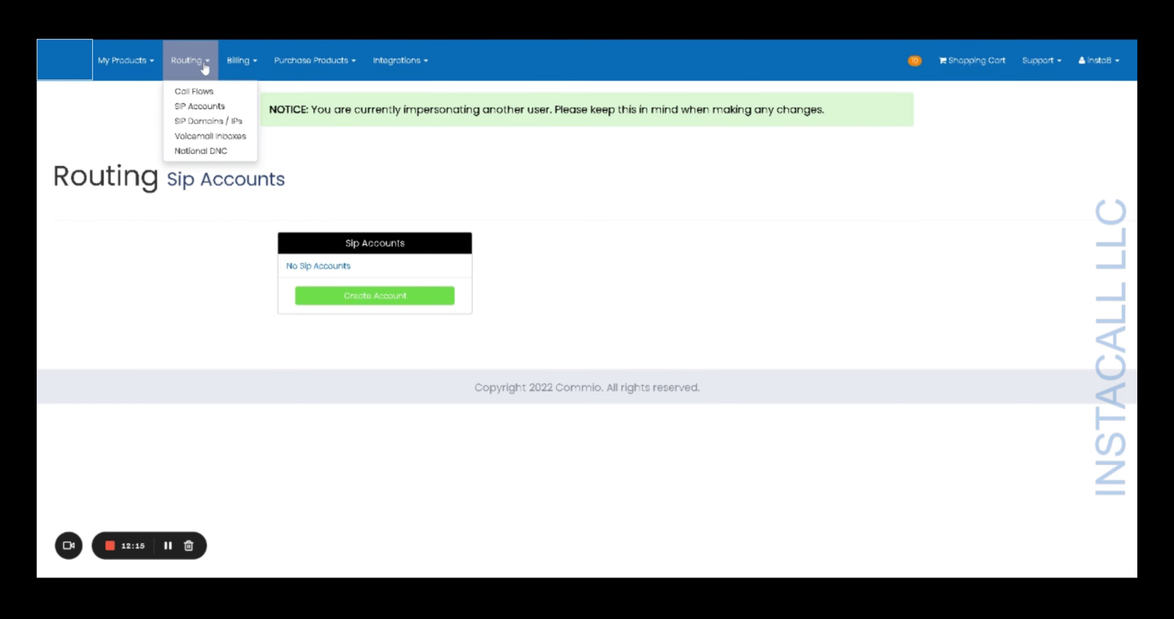
pyautogui.click(205, 92)
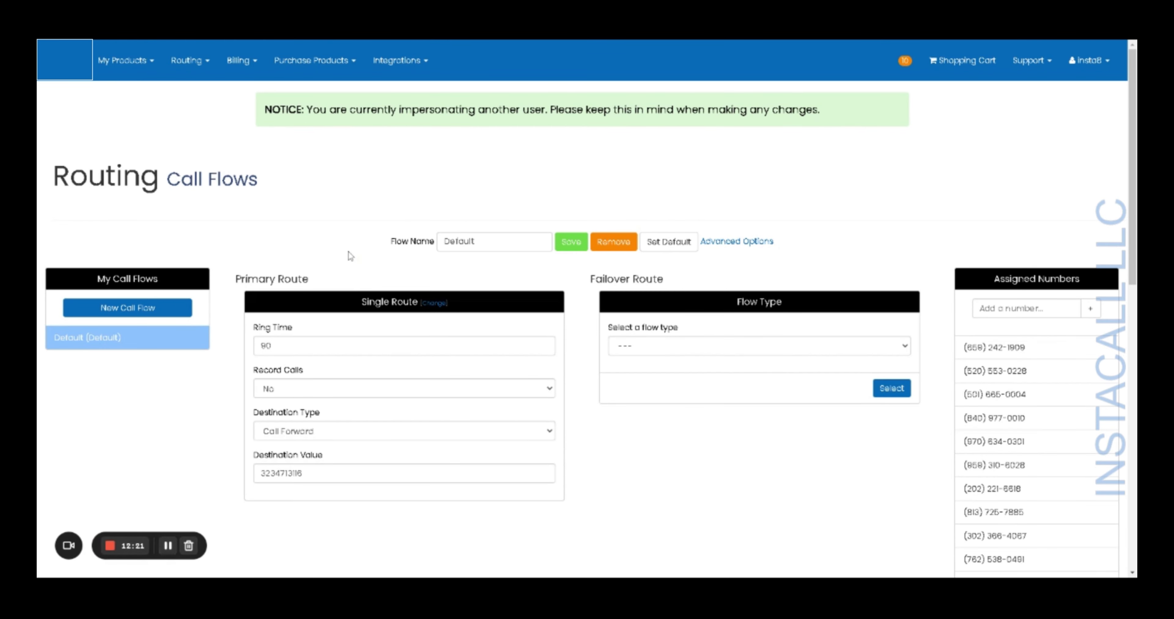
pyautogui.click(358, 436)
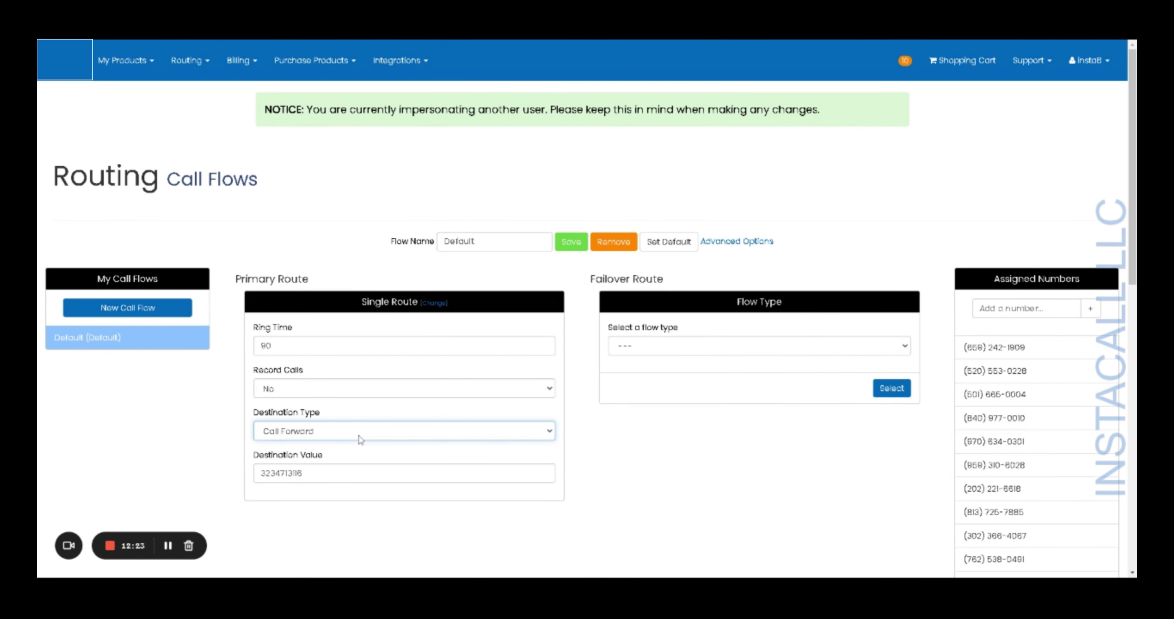
pyautogui.click(358, 447)
pyautogui.click(576, 245)
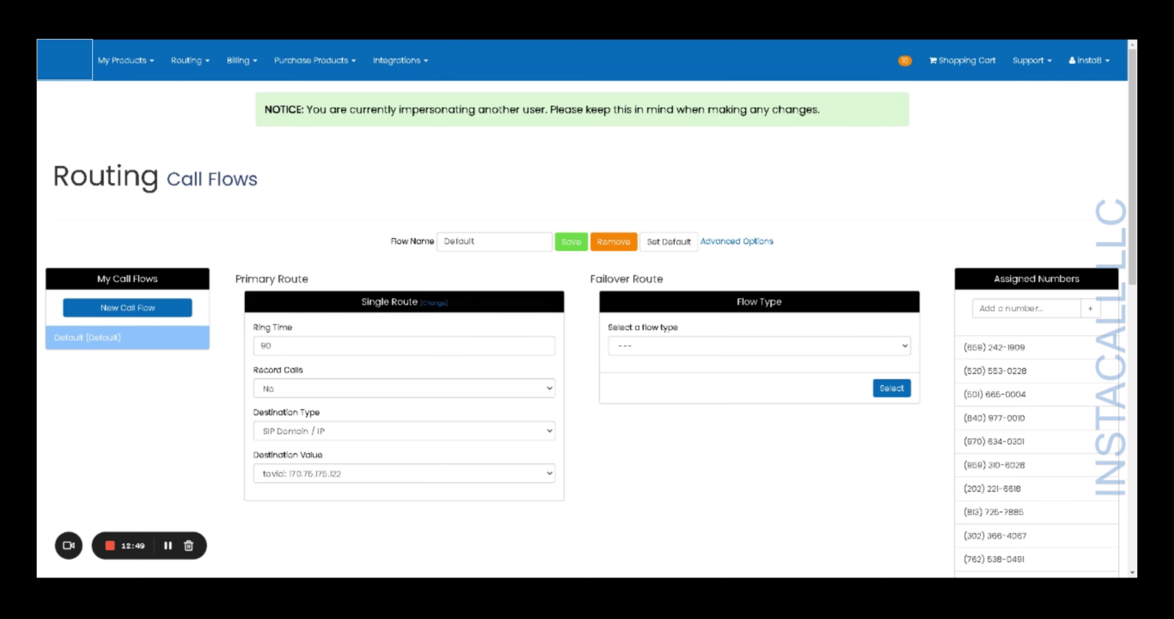
# - Start a new call flow named 'newflaw' and attempt to save it without a primary route
pyautogui.click(148, 314)
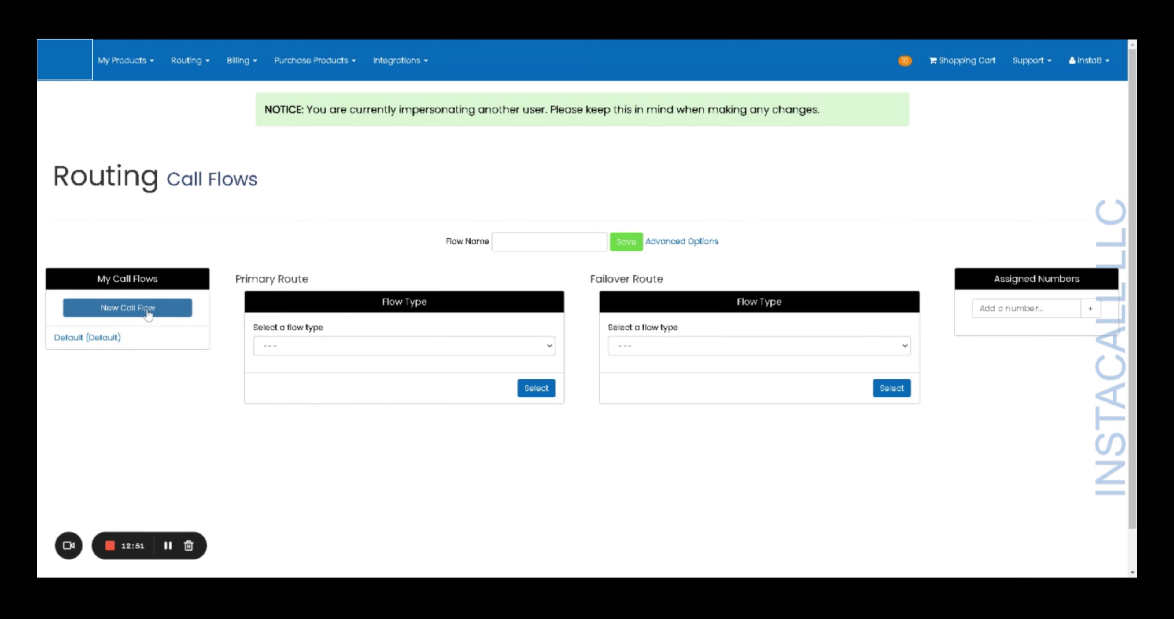
pyautogui.click(506, 242)
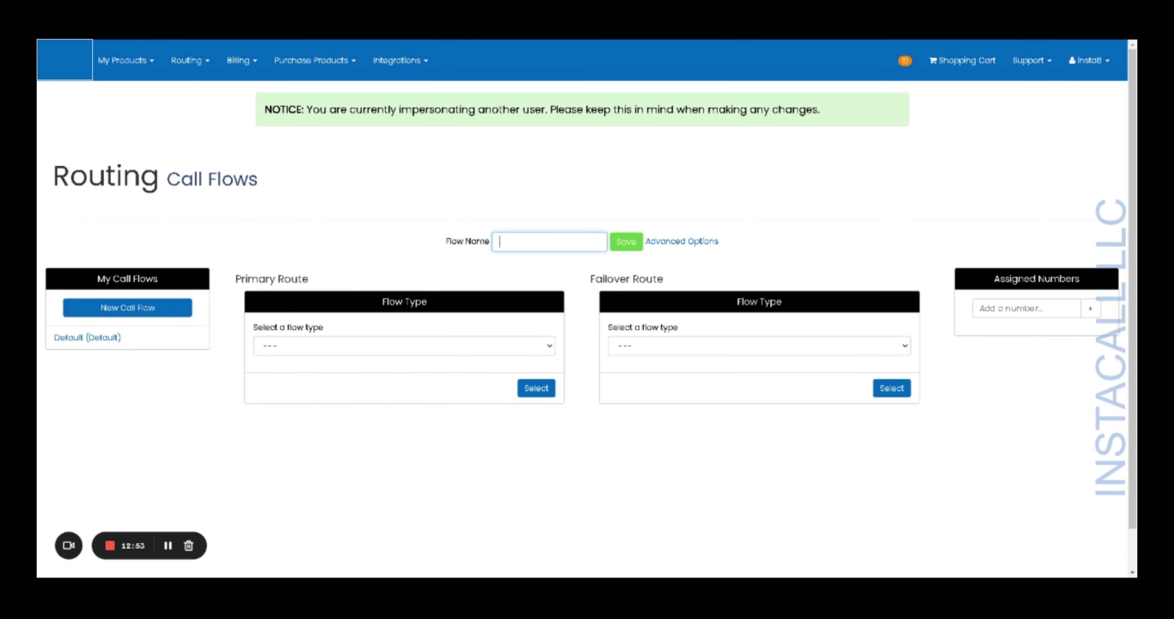
pyautogui.write('newflaw')
pyautogui.click(623, 245)
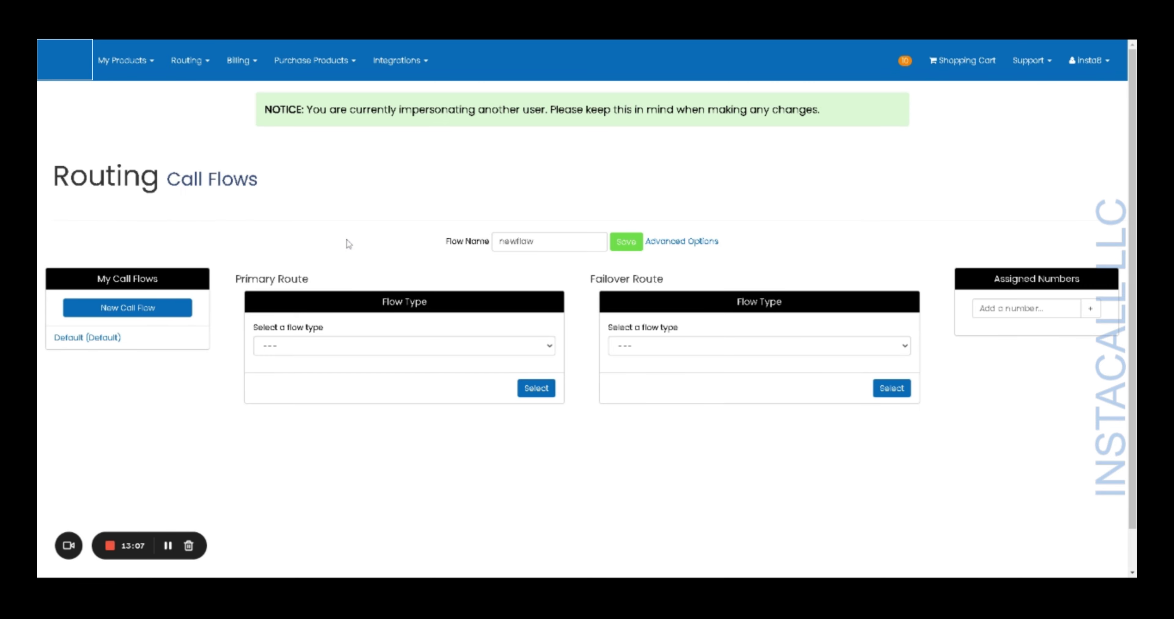
pyautogui.click(624, 249)
# - In Local Numbers, open the first number's call flow window and close it unchanged
pyautogui.click(110, 62)
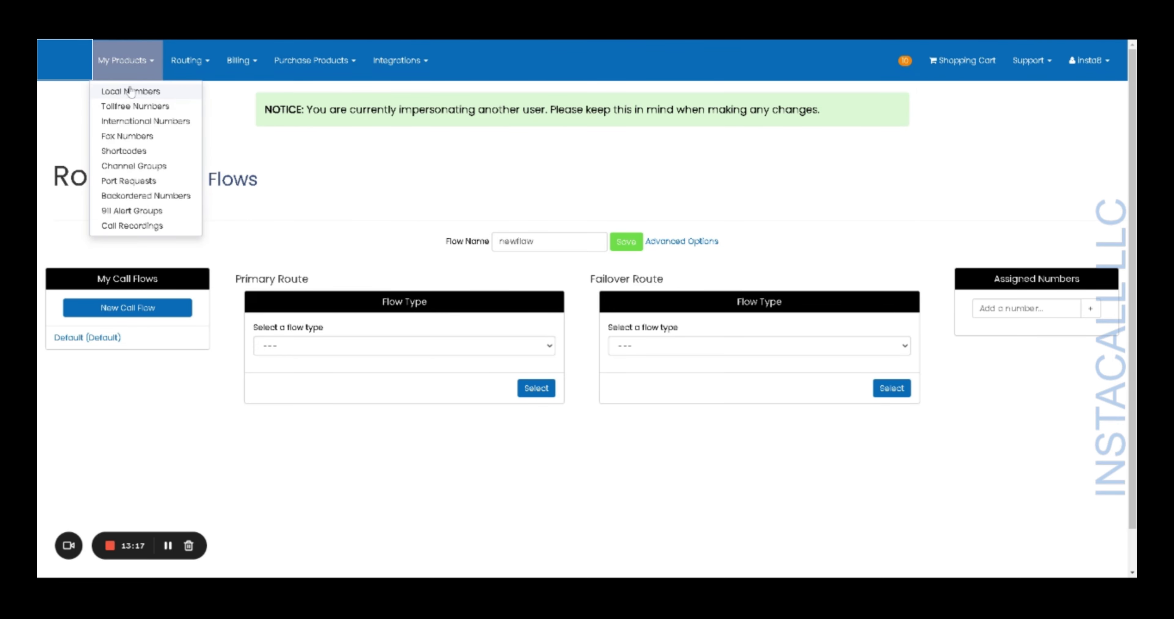
pyautogui.click(131, 91)
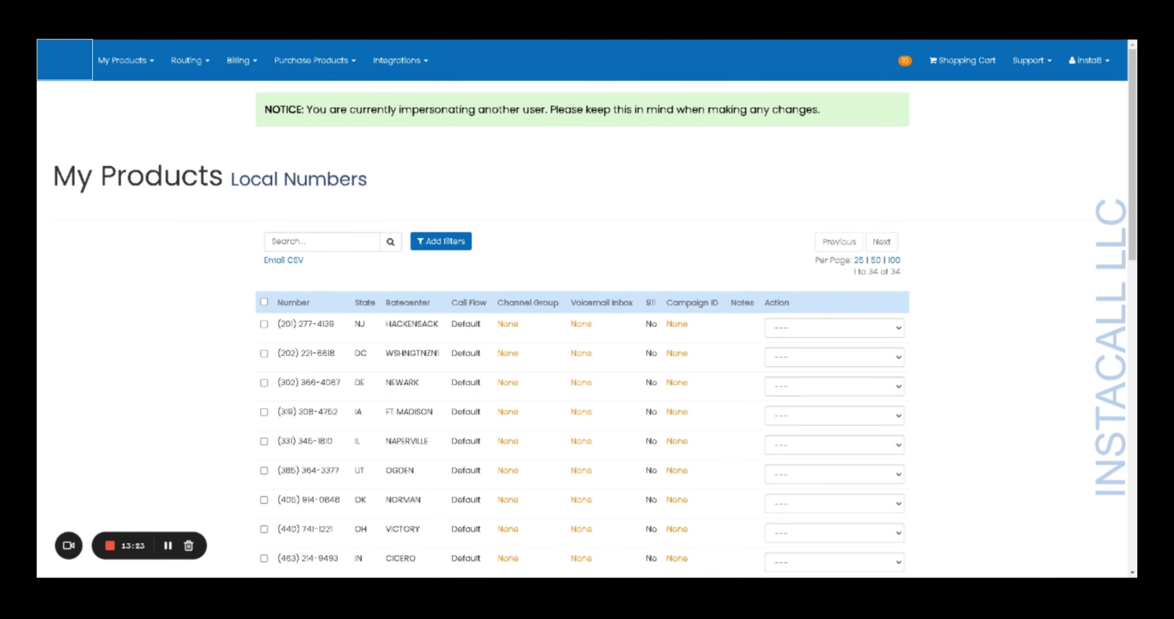
pyautogui.click(865, 334)
pyautogui.click(844, 353)
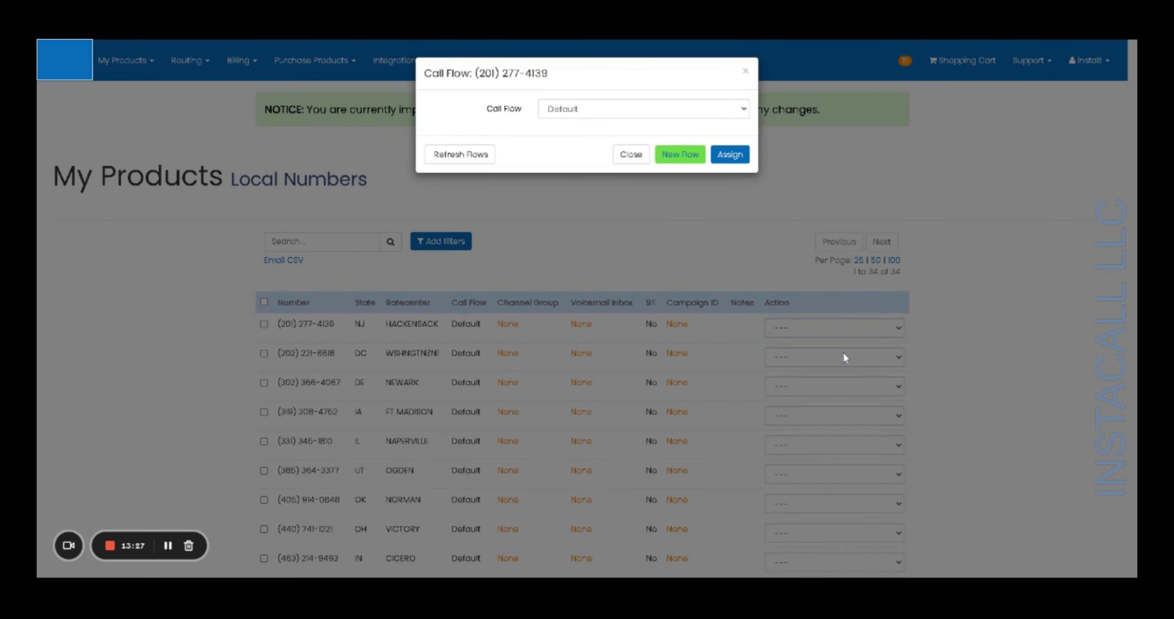
pyautogui.click(744, 111)
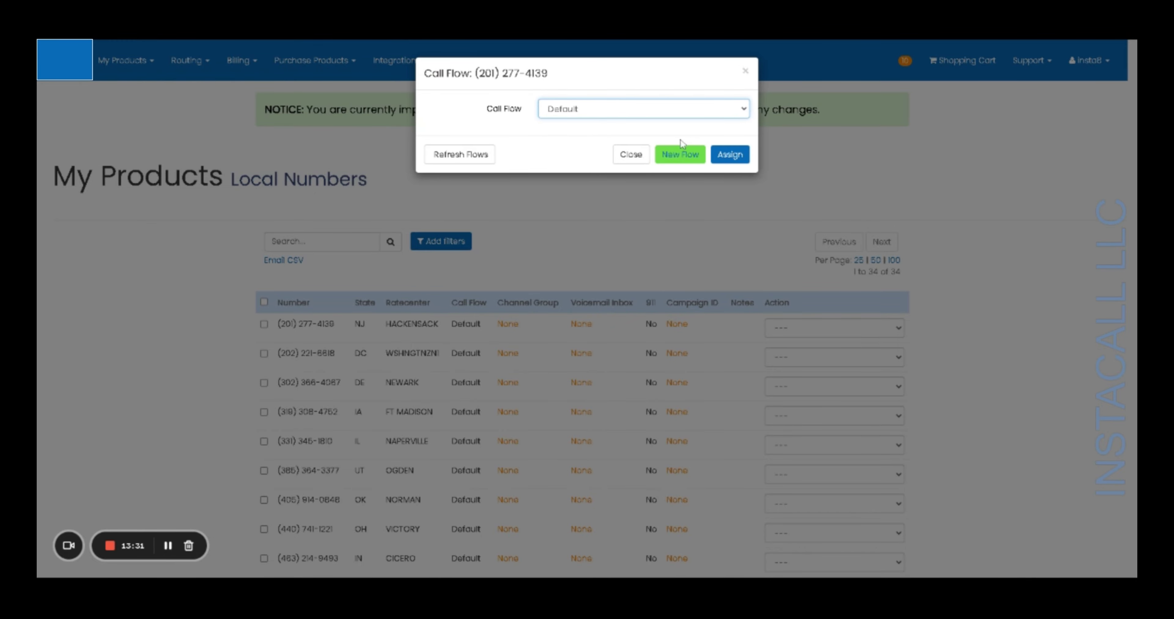
pyautogui.click(638, 155)
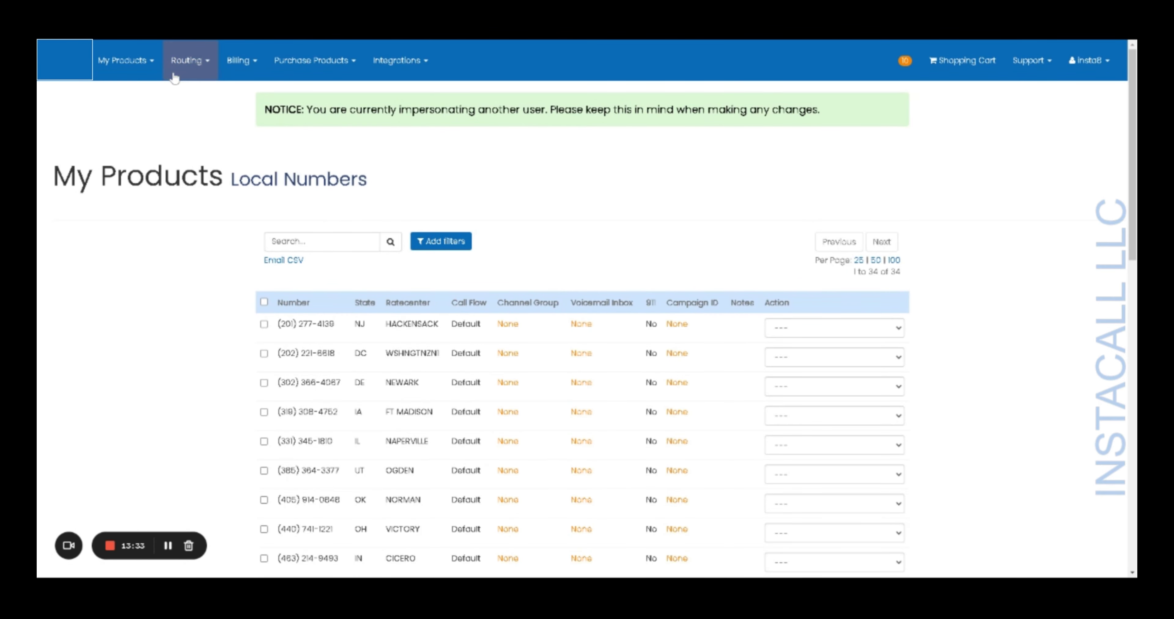
# - Create a new call flow from Routing > Call Flows with a Single Route primary route
pyautogui.click(182, 67)
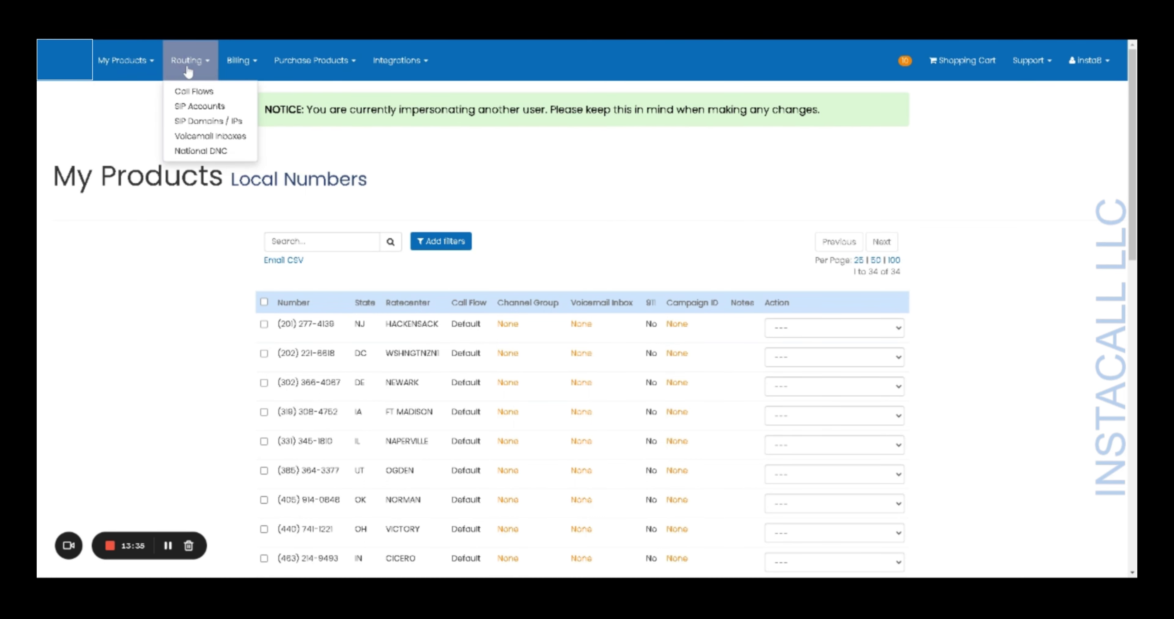
pyautogui.click(203, 92)
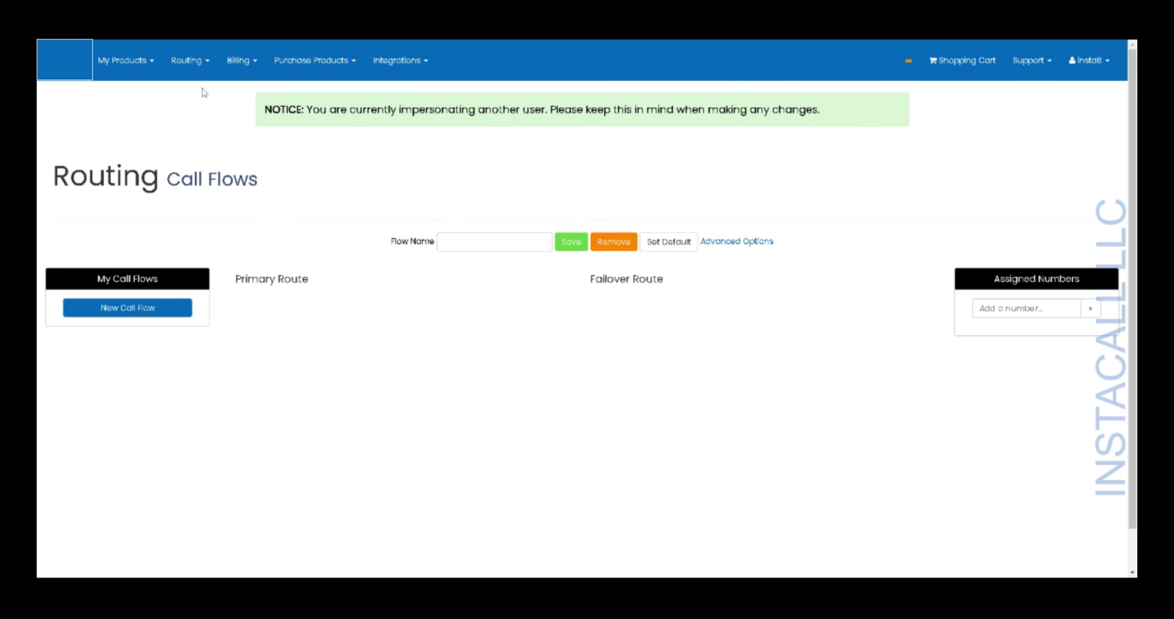
pyautogui.click(148, 313)
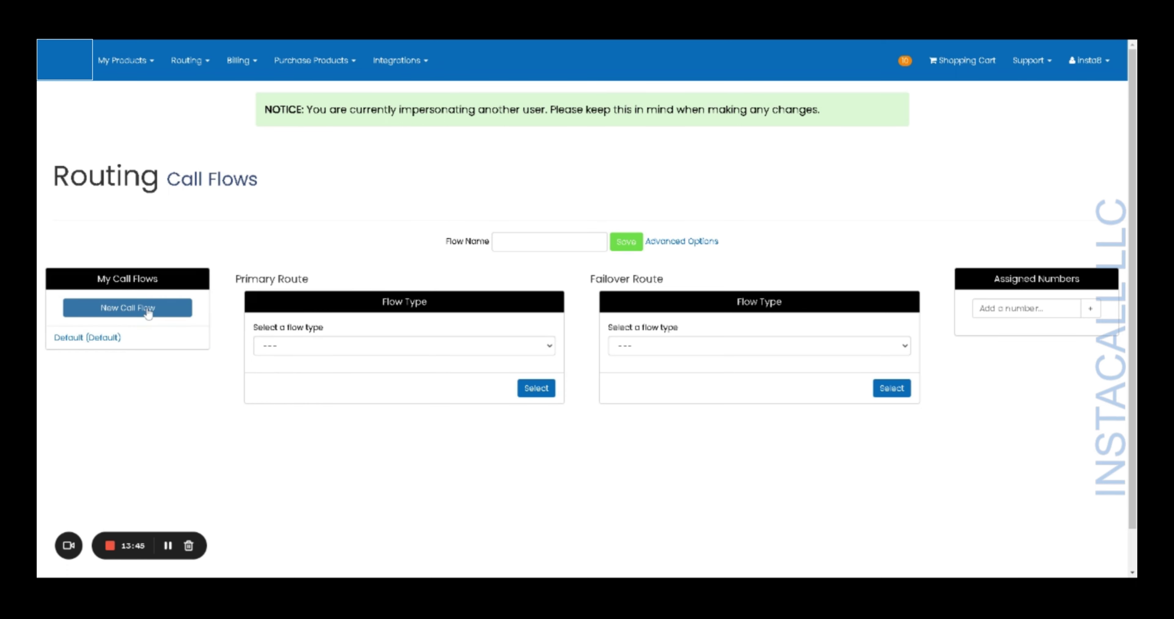
pyautogui.click(319, 350)
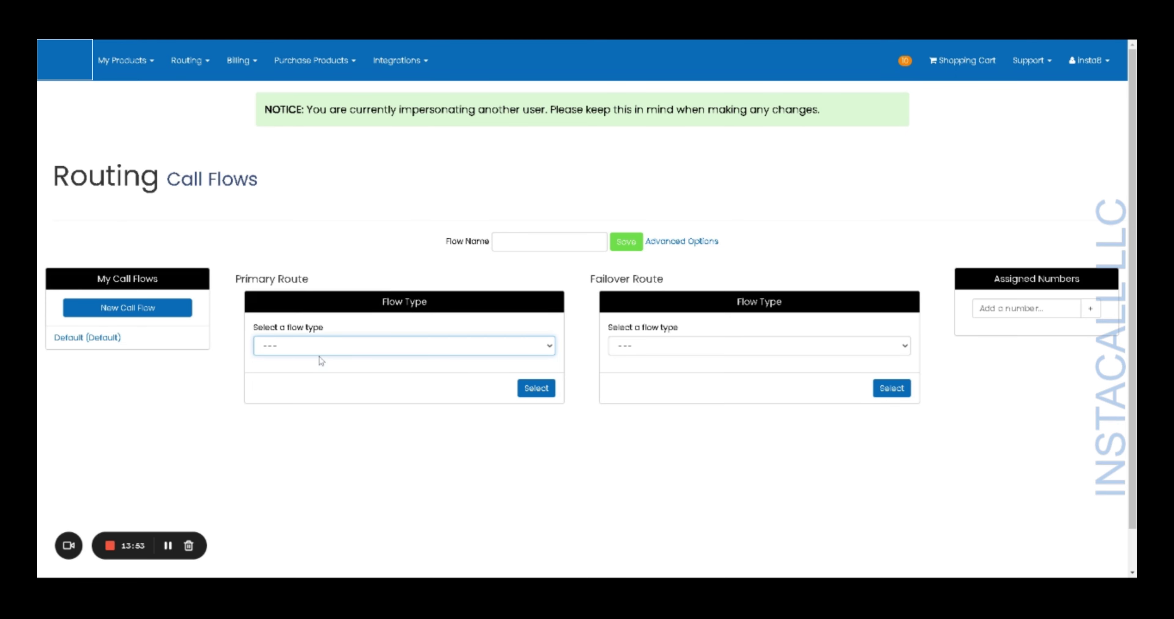
pyautogui.click(322, 379)
pyautogui.click(536, 388)
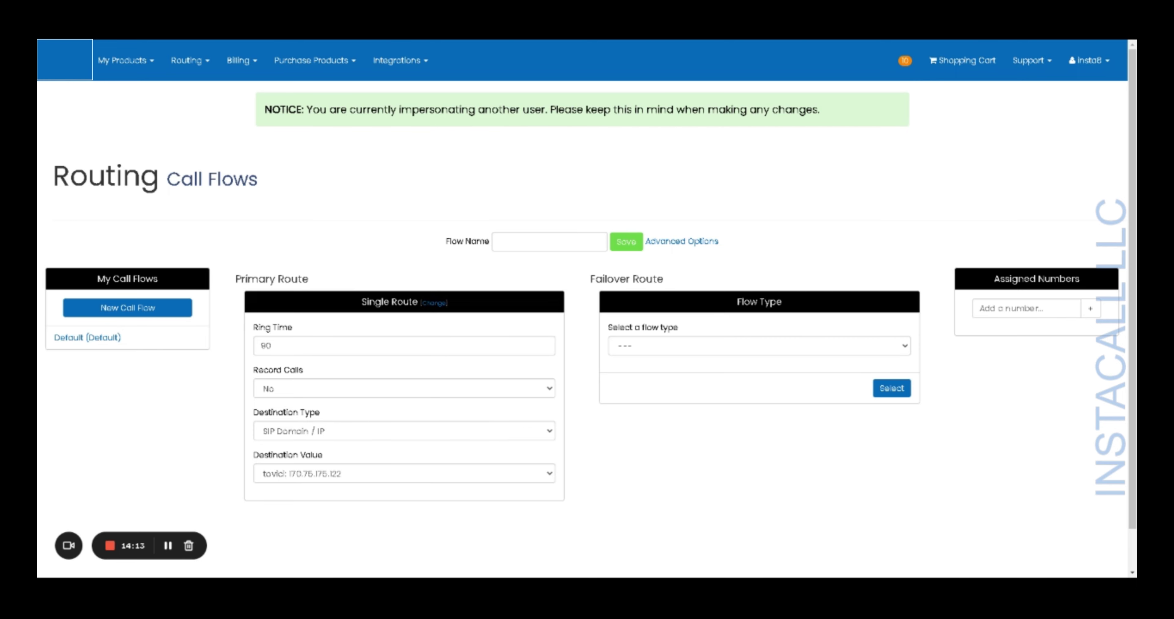
# - Set the new route's destination to Call Forward with the forwarding number
pyautogui.click(505, 433)
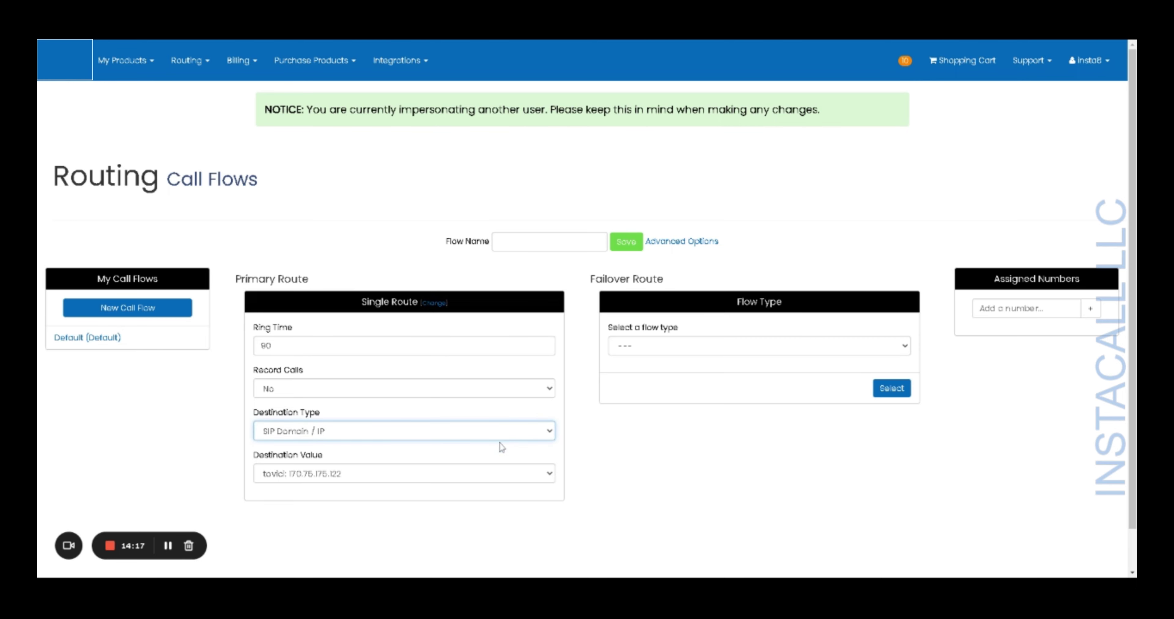
pyautogui.click(494, 469)
pyautogui.click(491, 475)
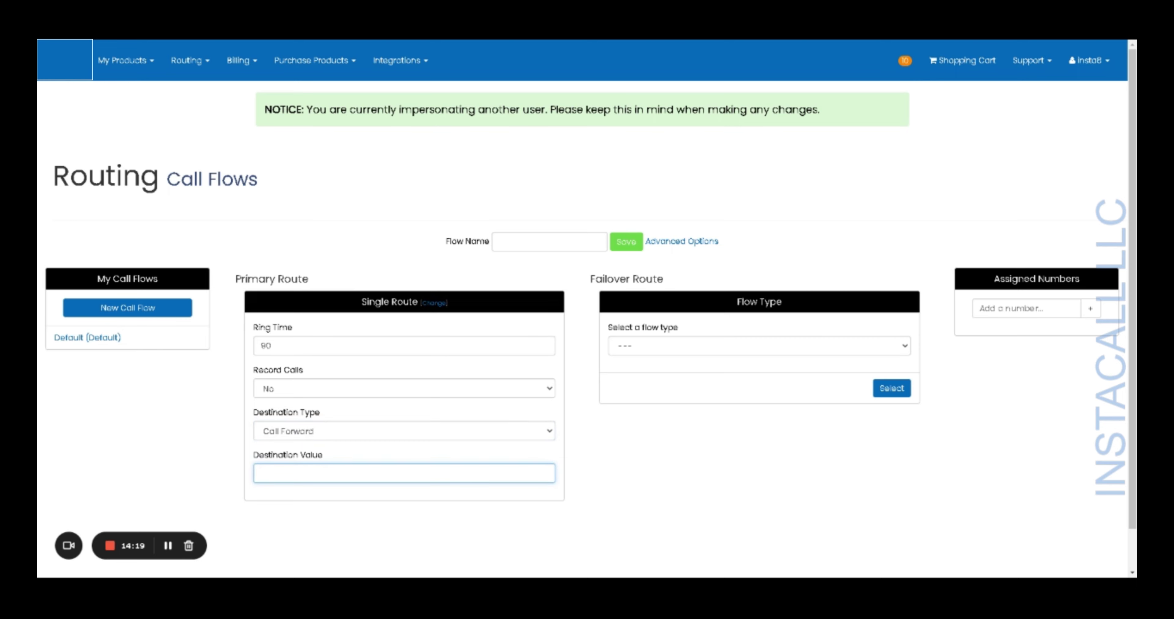
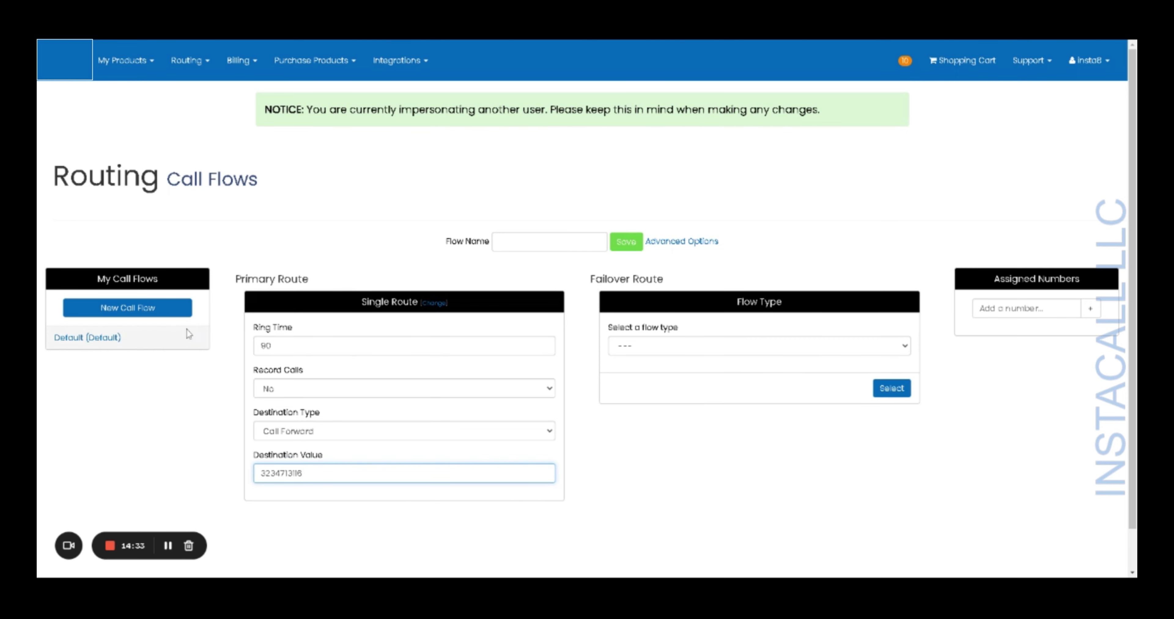
# - Name the flow 'New Call flow' and save it
pyautogui.click(628, 244)
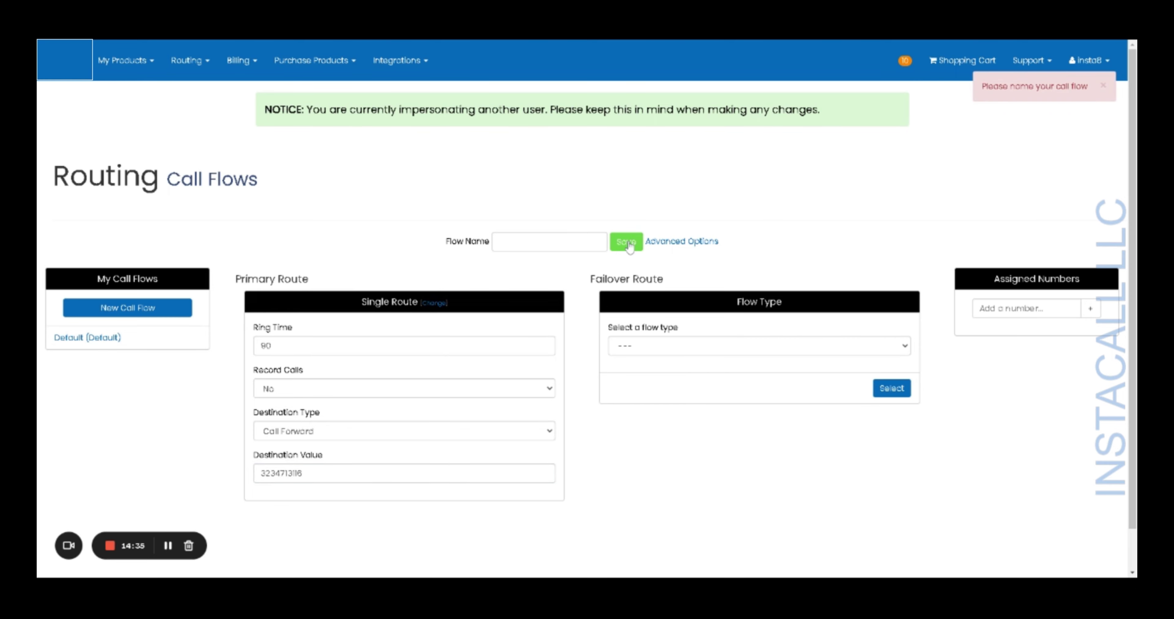
pyautogui.click(549, 242)
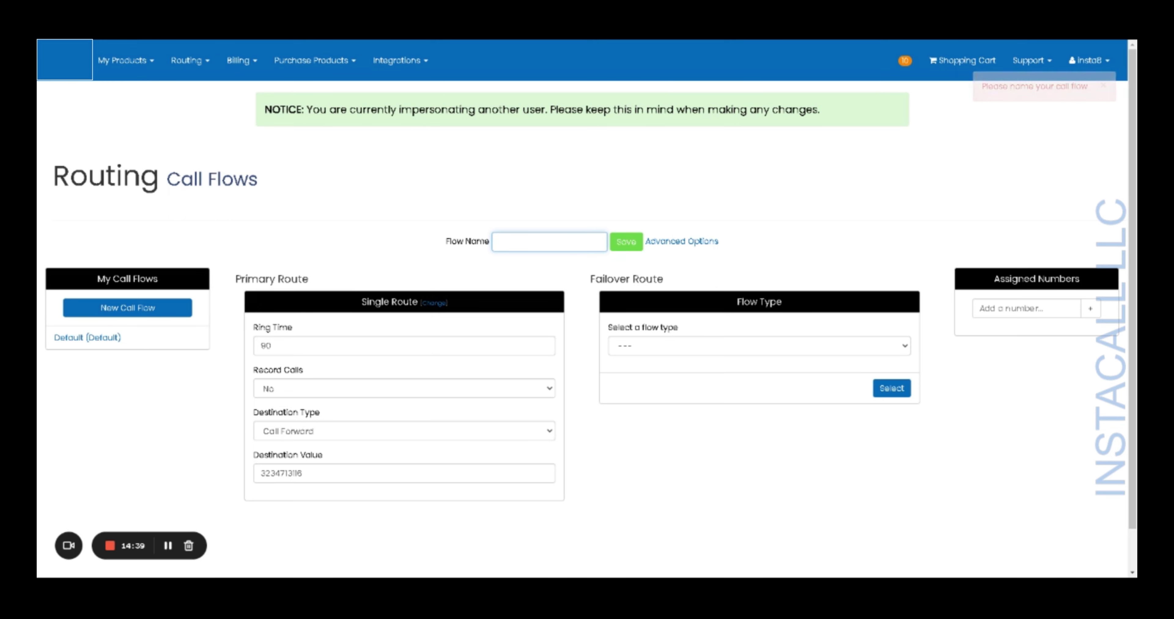
pyautogui.write('New Call ')
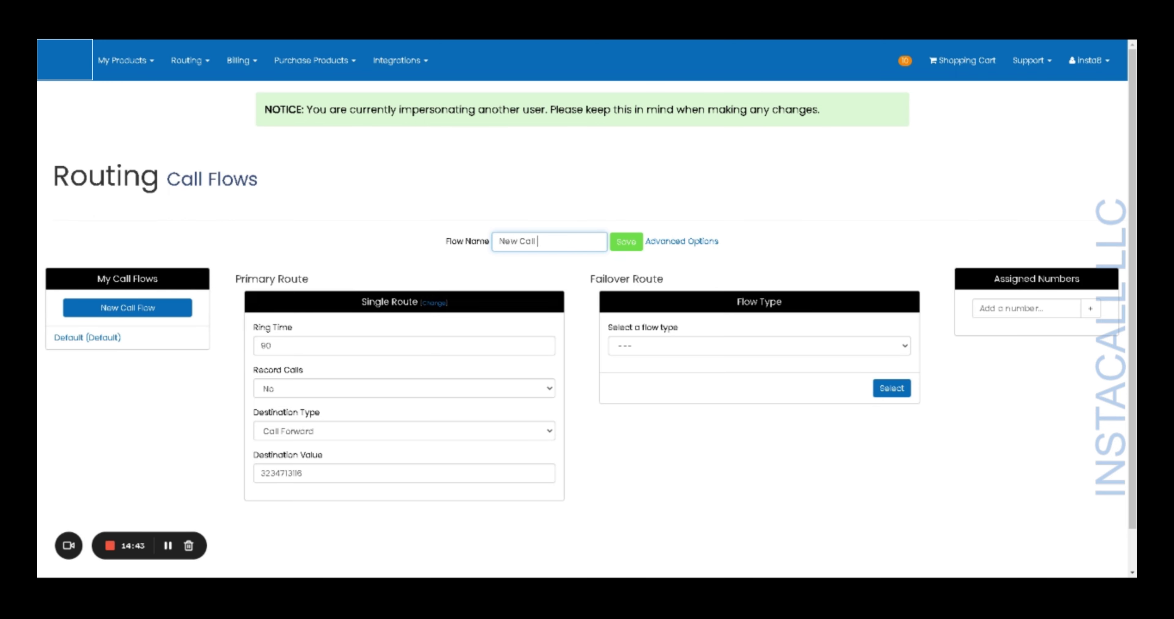
pyautogui.write('flow')
pyautogui.click(628, 244)
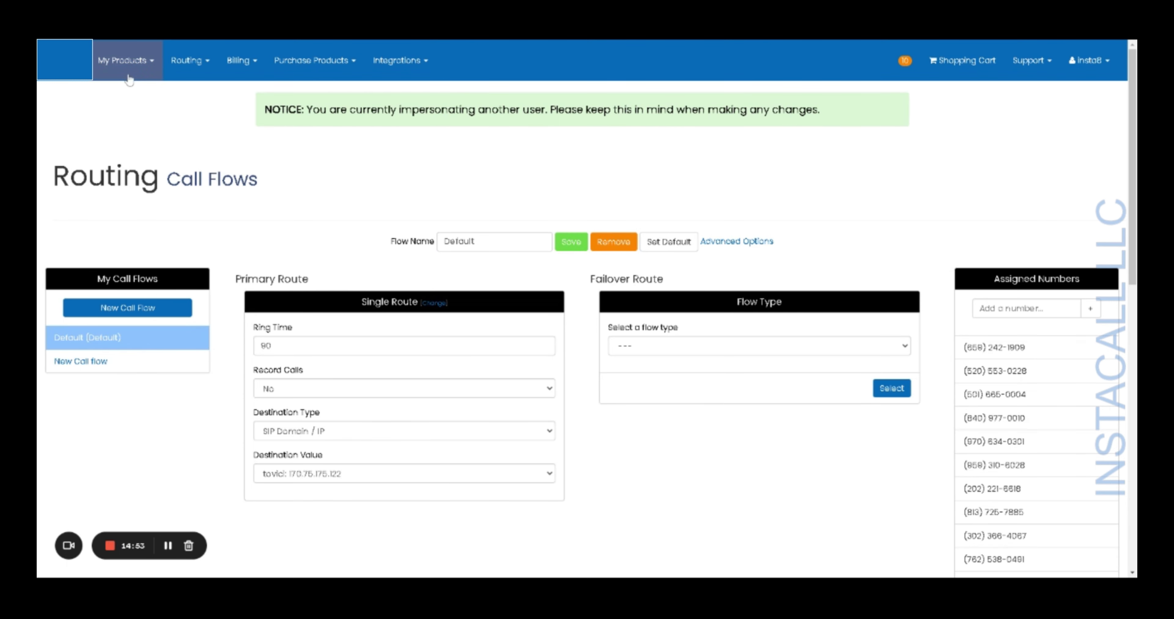
# - Assign 'New Call flow' to the first number in My Products > Local Numbers
pyautogui.click(132, 65)
pyautogui.click(139, 100)
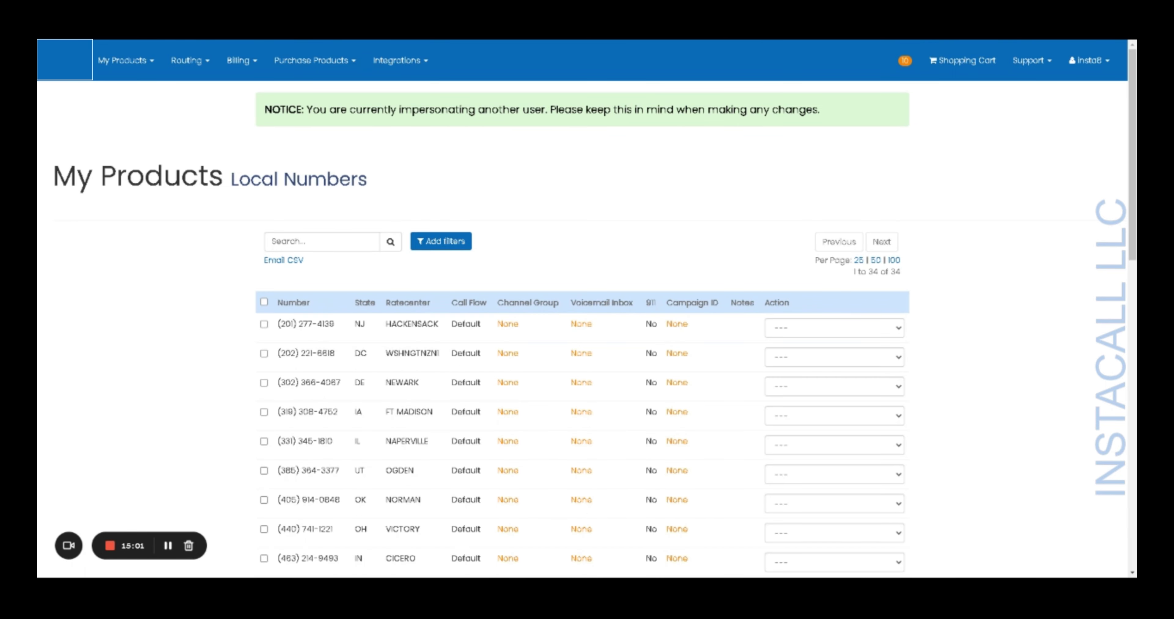
pyautogui.click(892, 336)
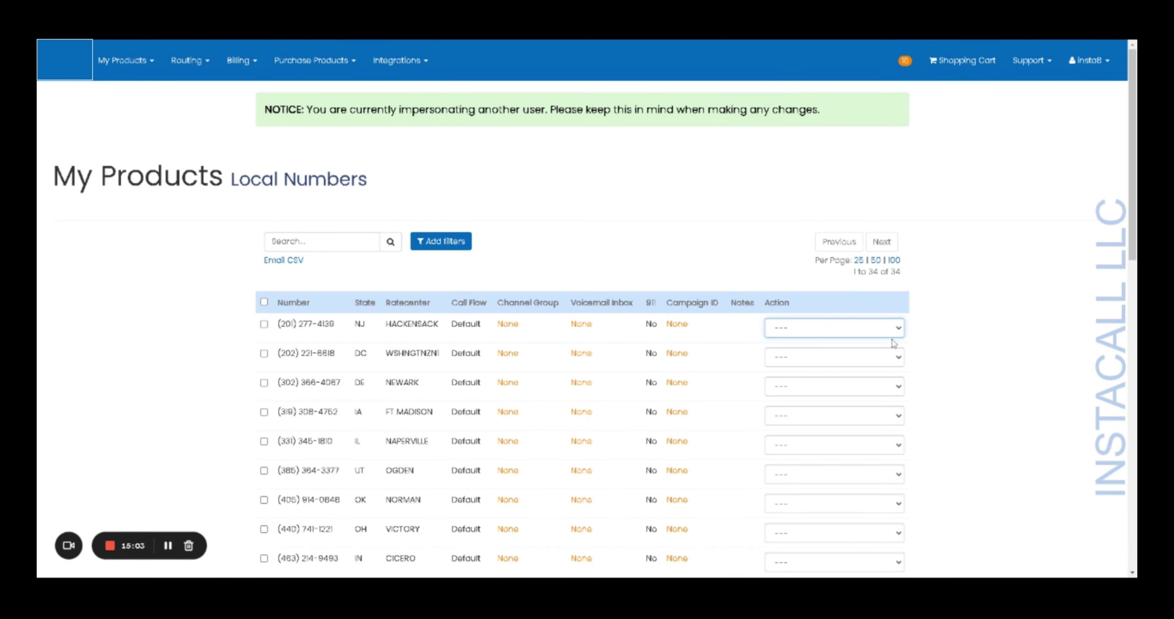
pyautogui.click(894, 344)
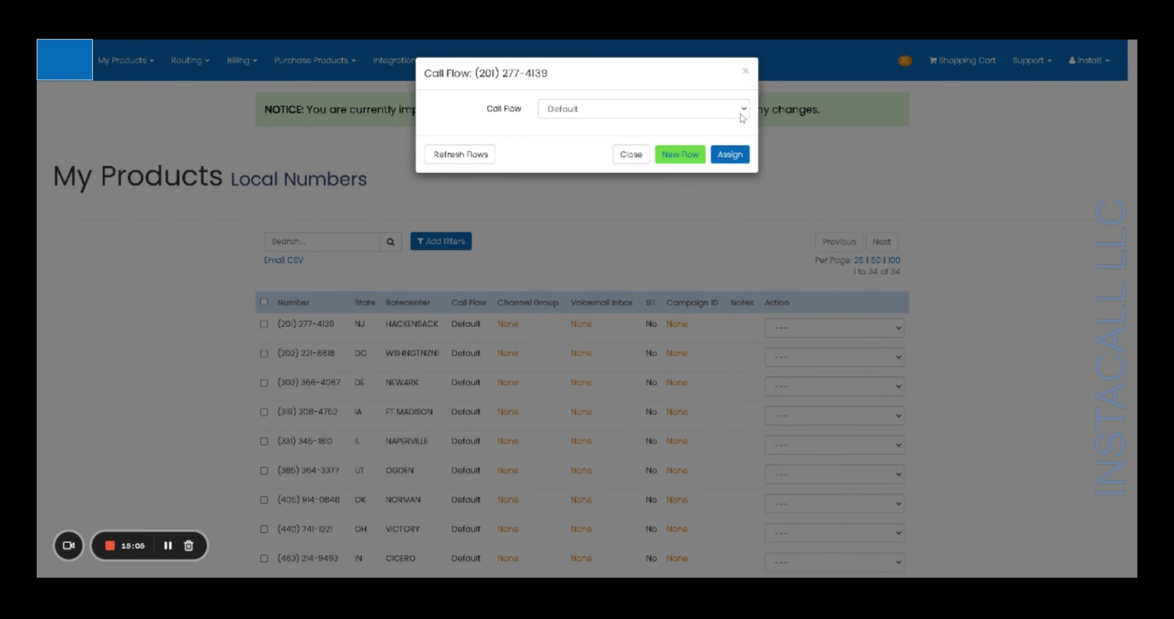
pyautogui.click(744, 111)
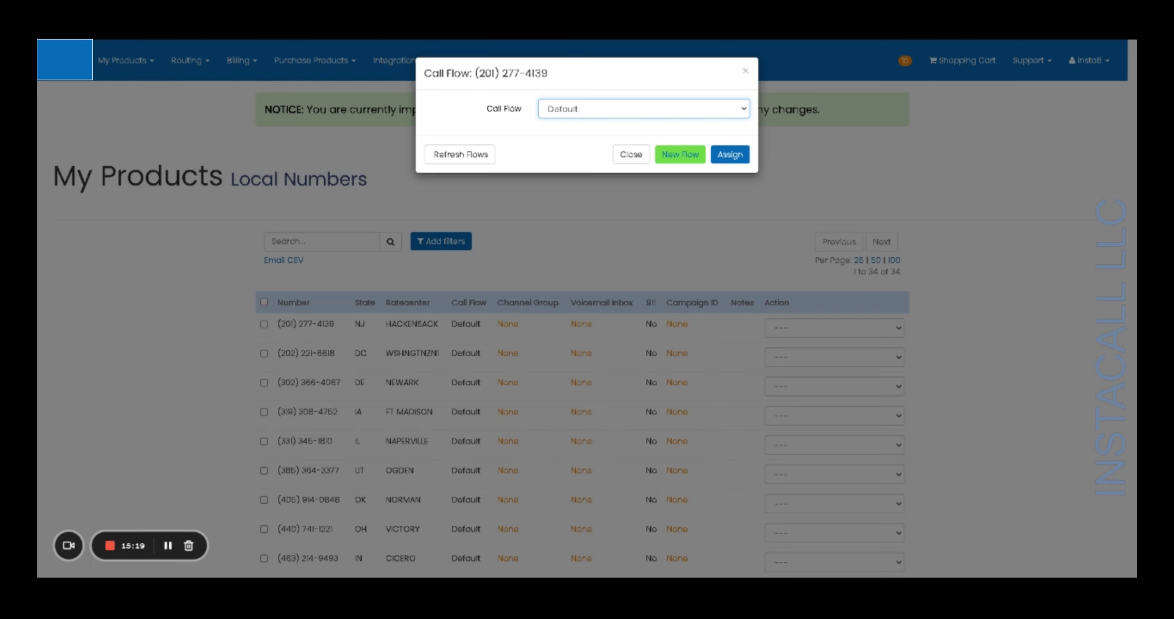
pyautogui.press('Down')
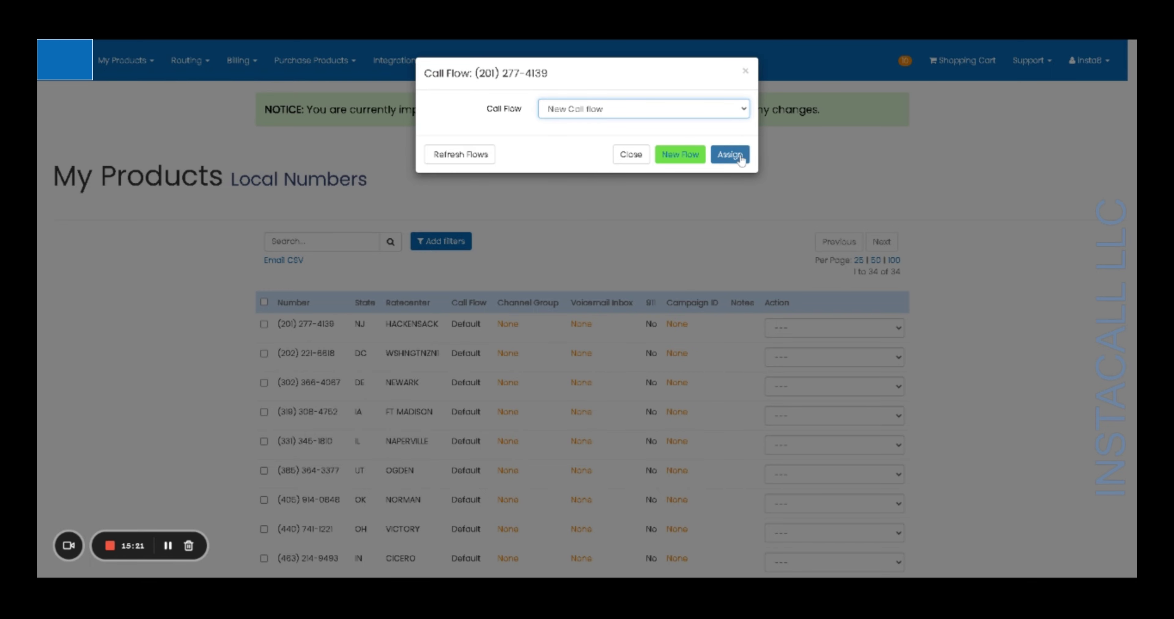
pyautogui.click(740, 158)
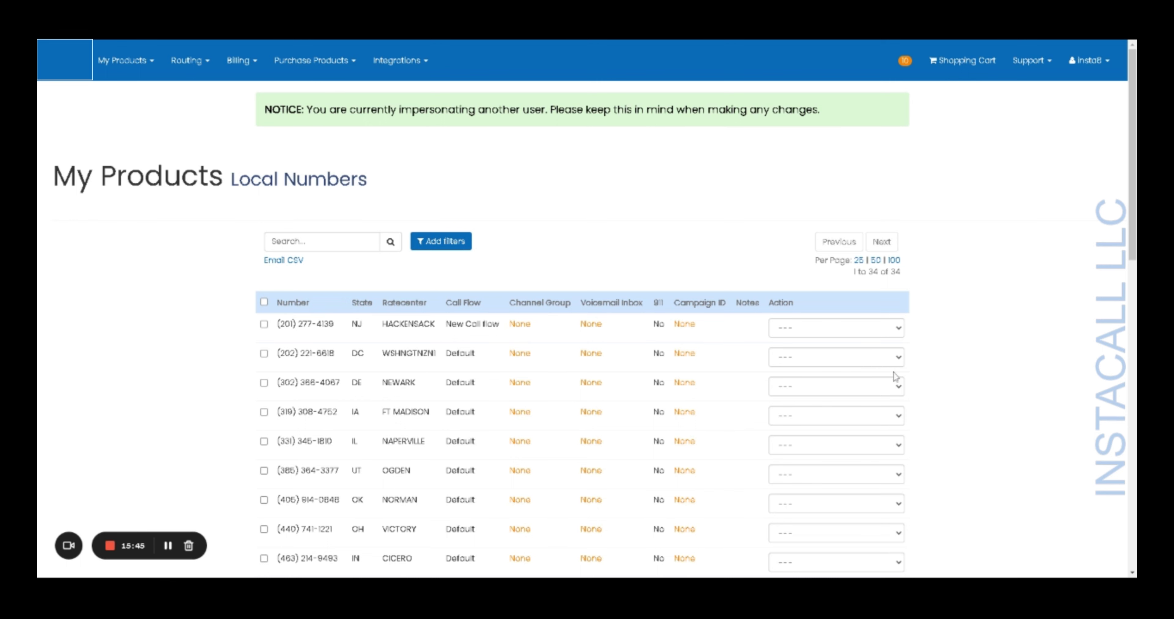
# - Reassign the first local number to the Default call flow
pyautogui.click(849, 337)
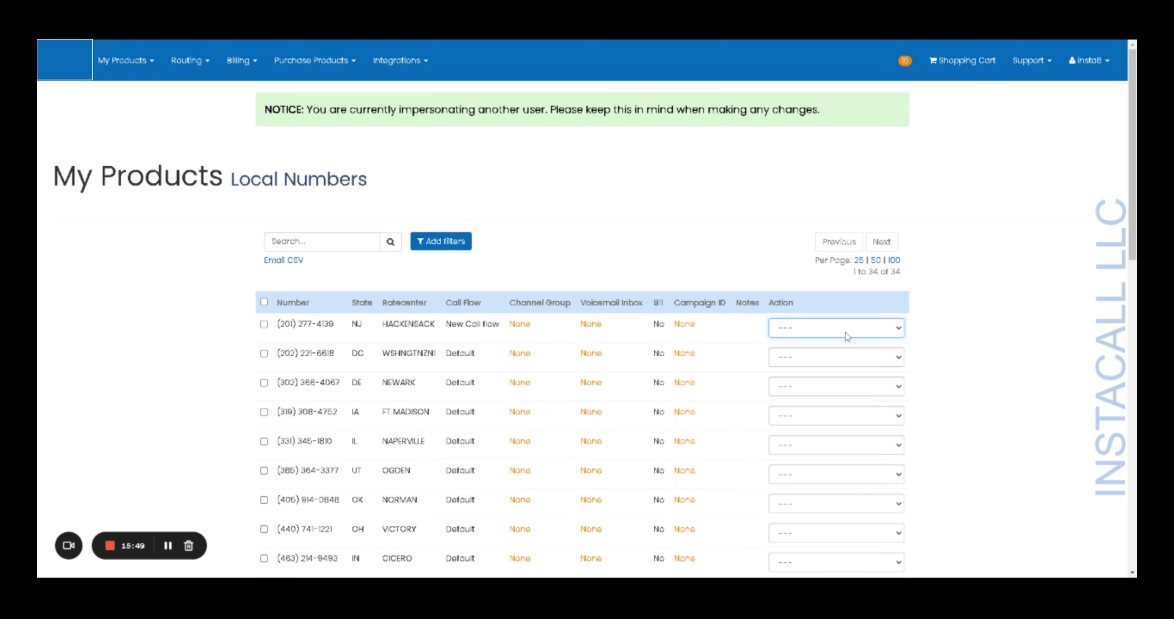
pyautogui.click(842, 354)
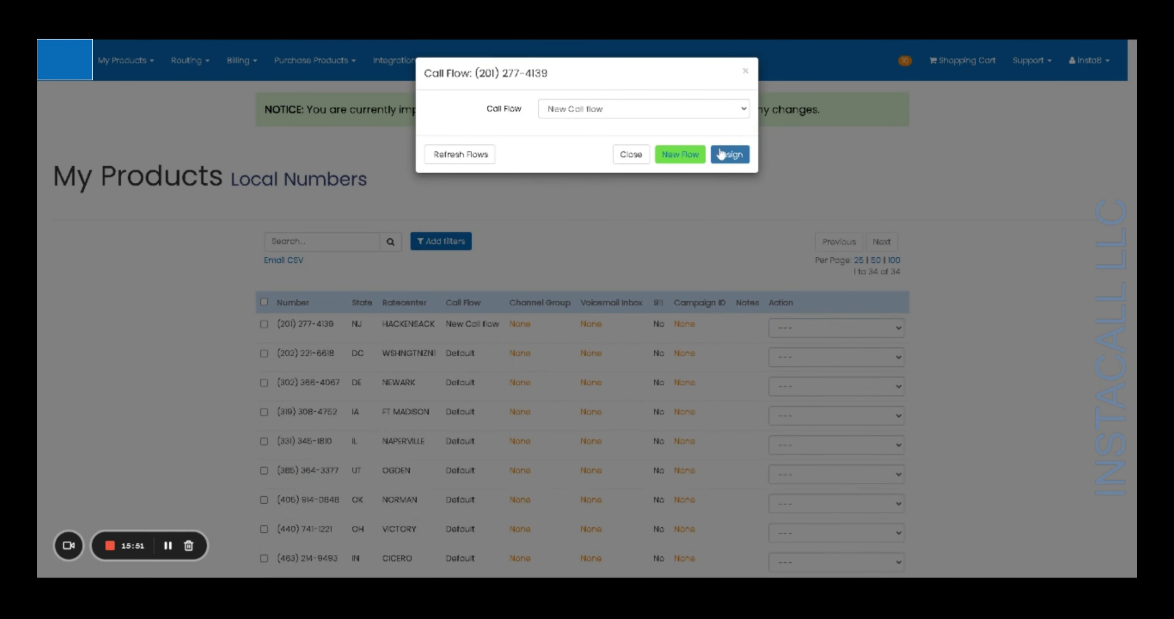
pyautogui.click(684, 117)
pyautogui.click(668, 131)
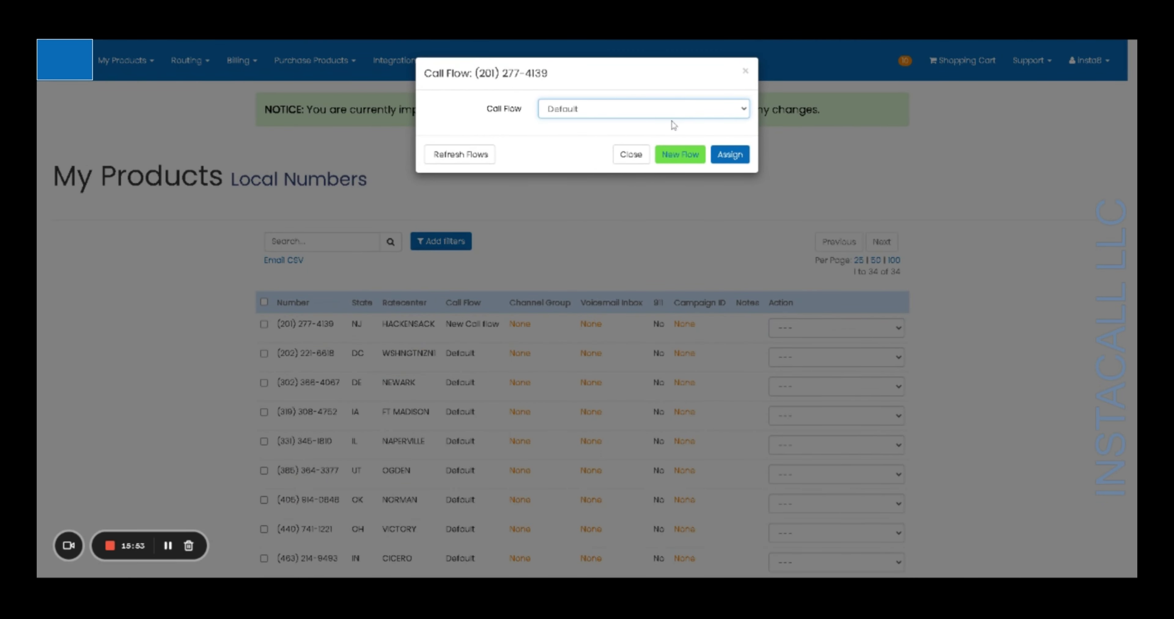
pyautogui.click(720, 160)
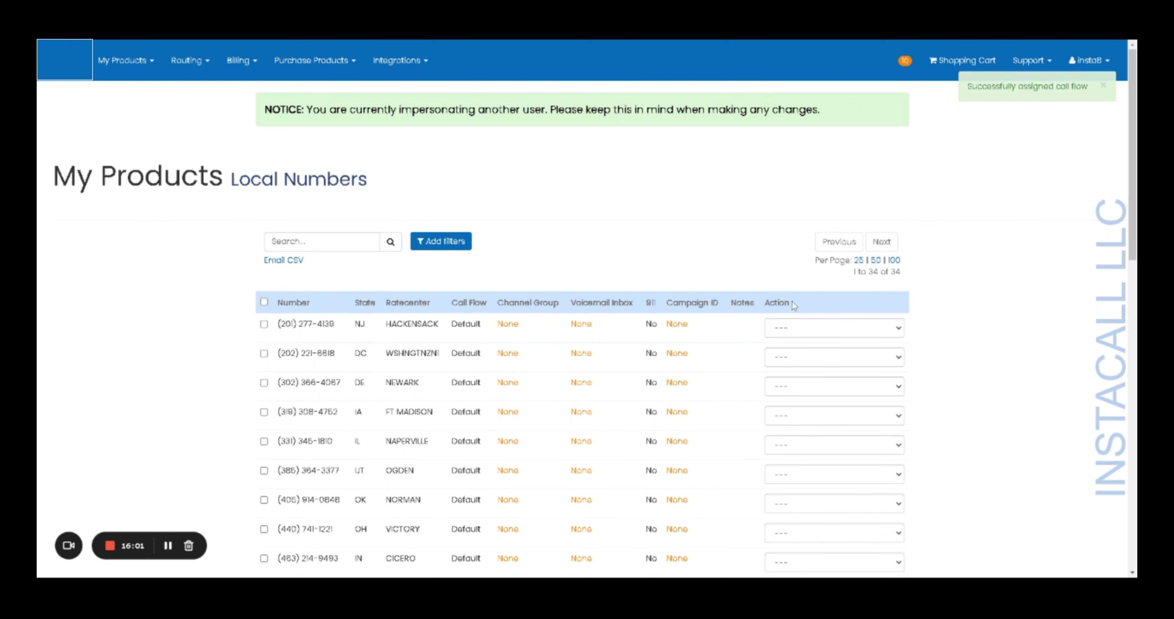
pyautogui.click(840, 336)
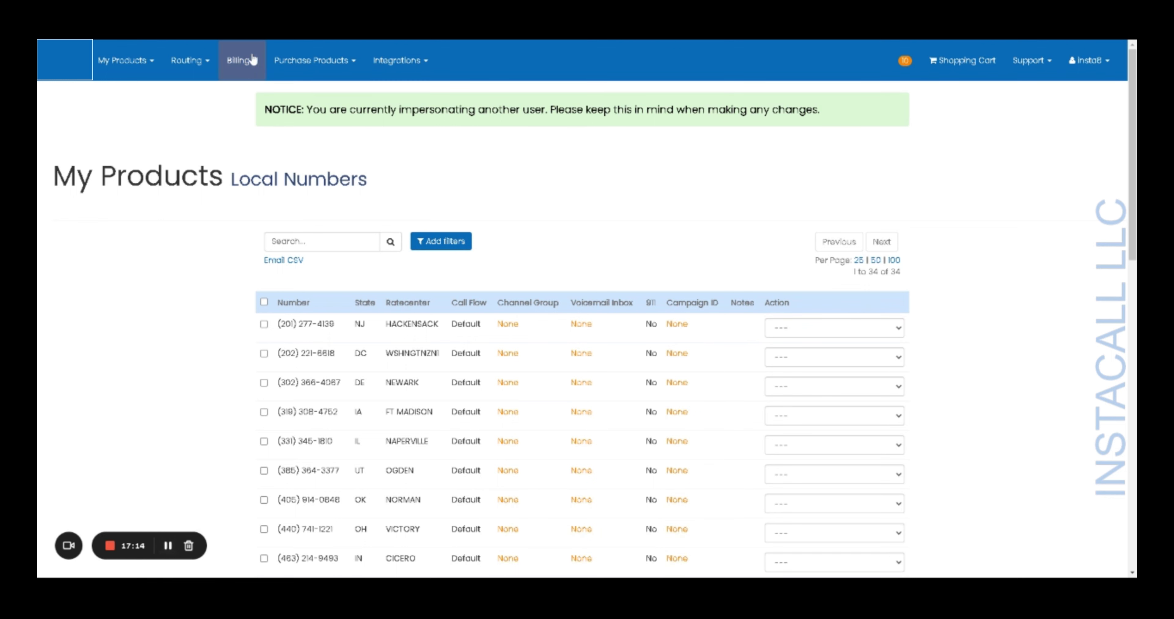
# - Check the two 0-second inbound calls in Call Detail Records, browse Integrations and Support, then open the account menu
pyautogui.click(246, 64)
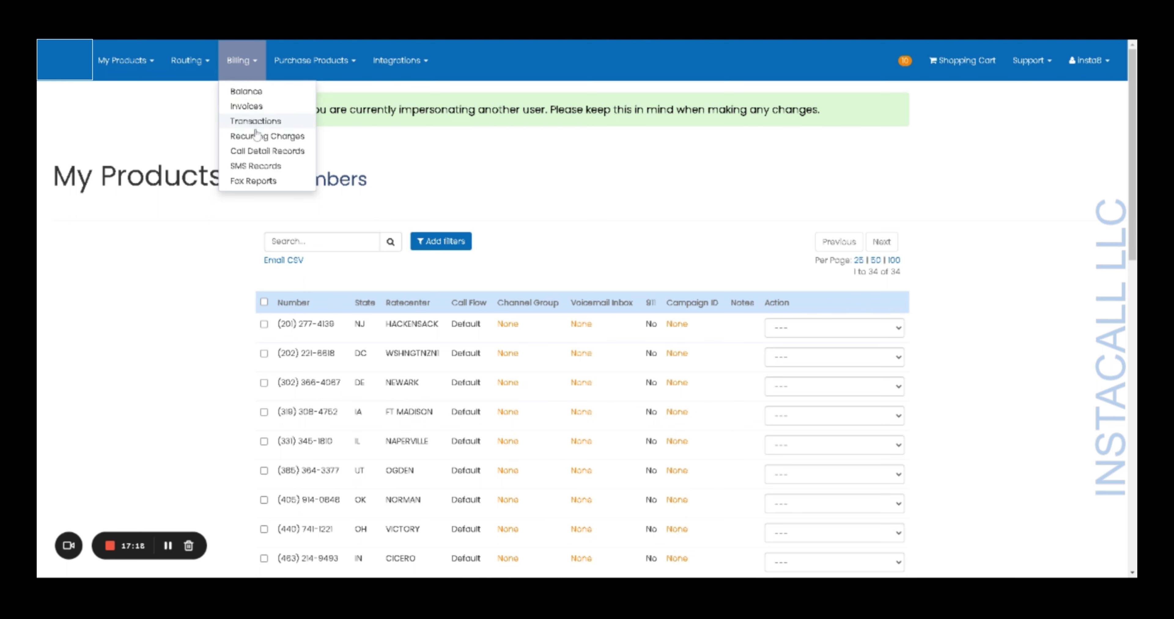
pyautogui.click(259, 154)
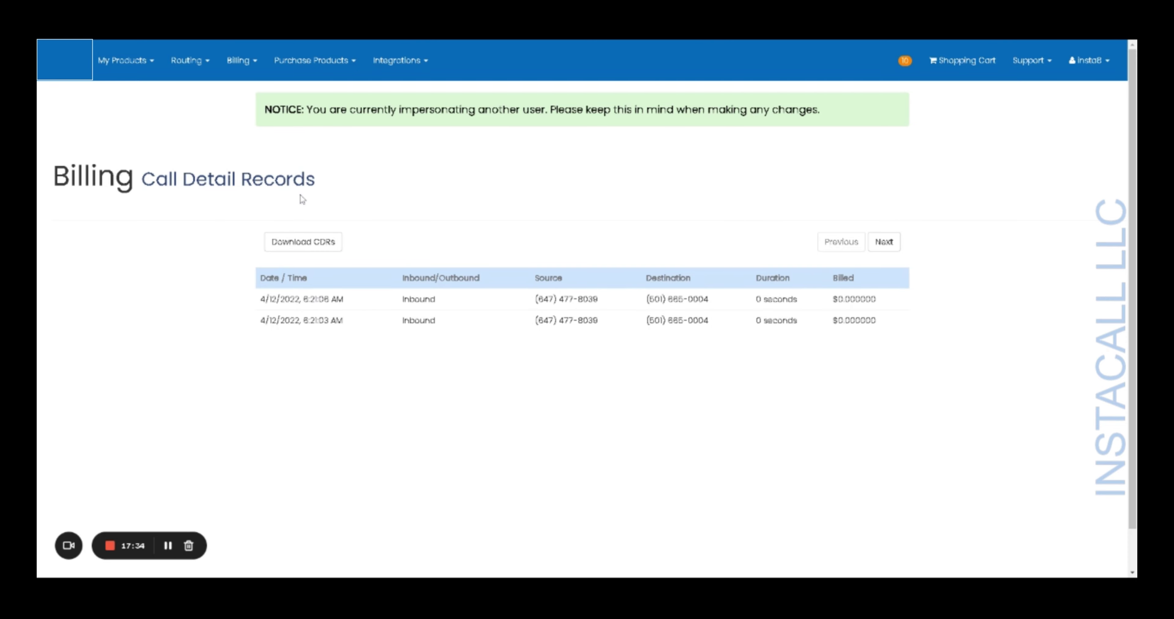
pyautogui.click(389, 68)
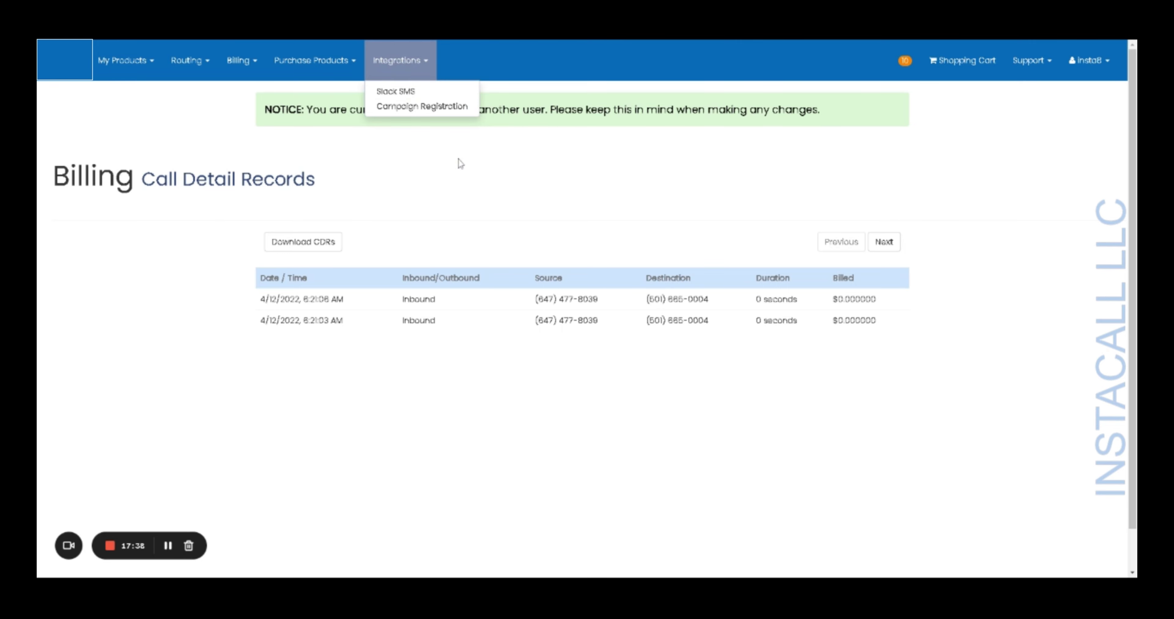
pyautogui.click(537, 187)
pyautogui.click(1044, 68)
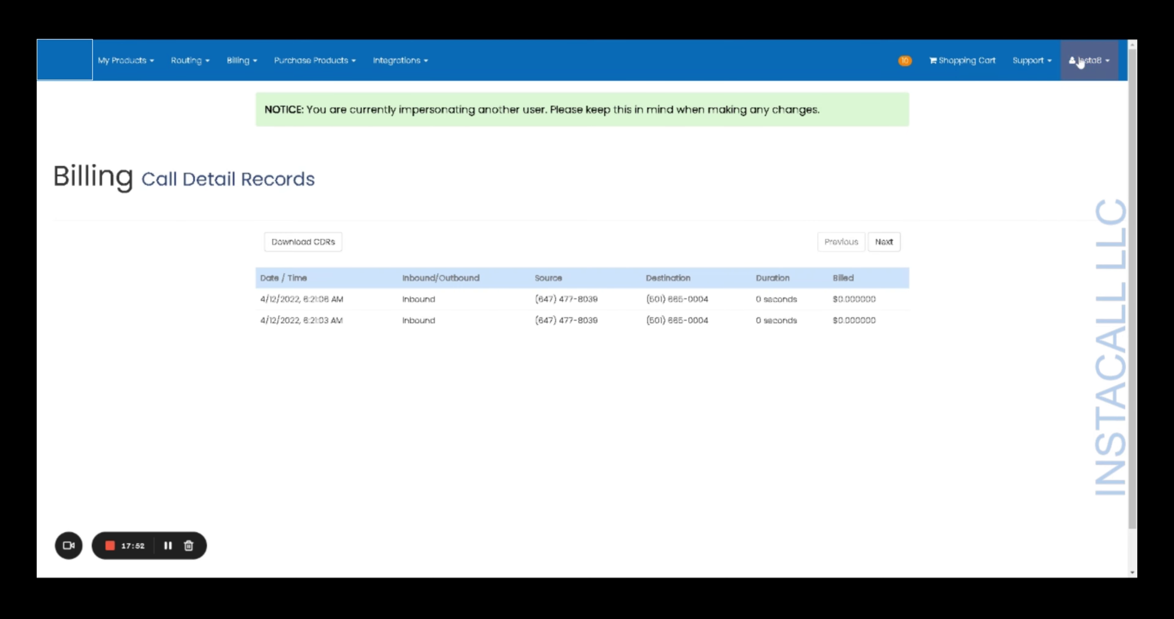
pyautogui.click(1101, 63)
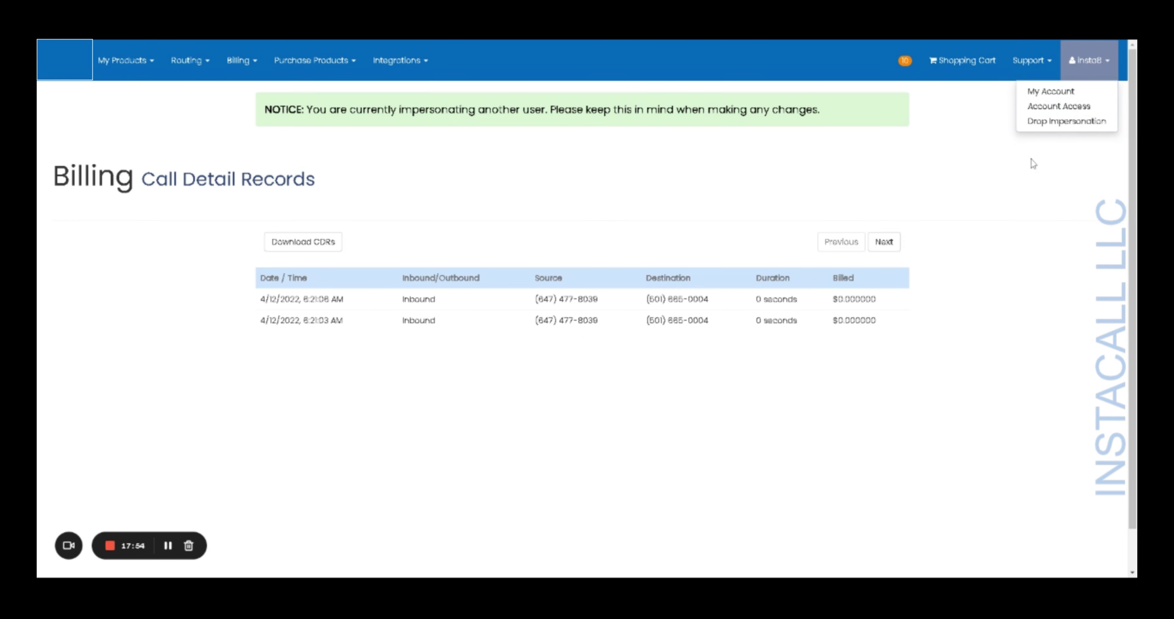